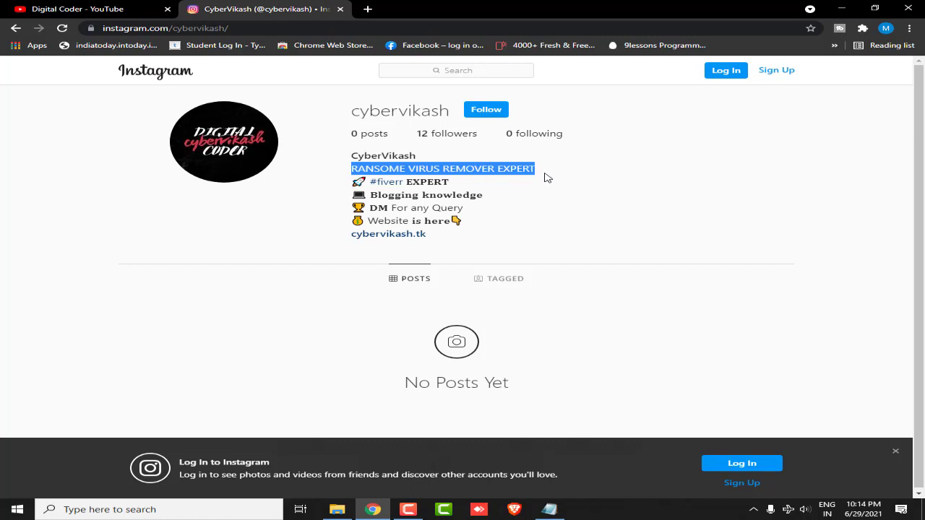
# - Highlight the display name and the "RANSOME VIRUS REMOVER EXPERT" line in the Instagram profile's bio
pyautogui.moveTo(547, 177); pyautogui.dragTo(342, 153)
pyautogui.click(342, 164)
pyautogui.click(550, 178)
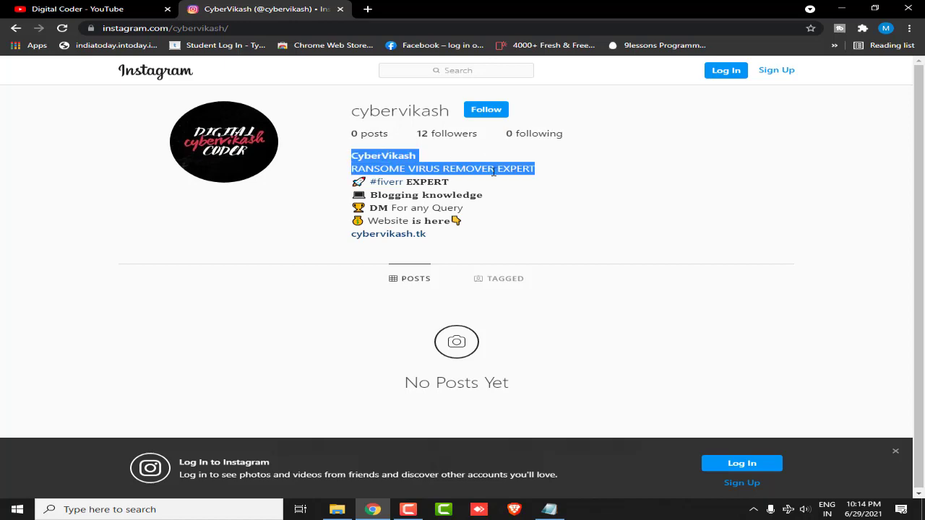
pyautogui.click(524, 170)
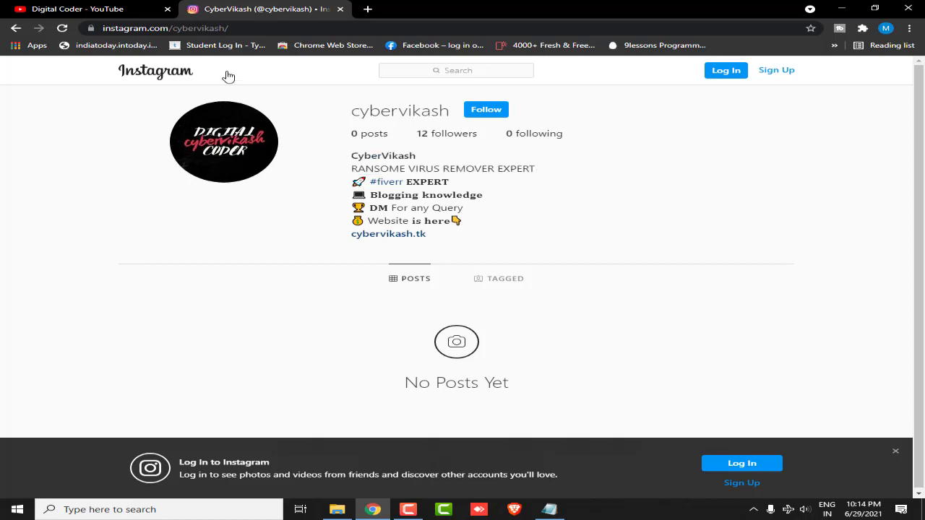
# - Look through the home page of the Digital Coder channel on YouTube and return to the Instagram profile
pyautogui.click(86, 10)
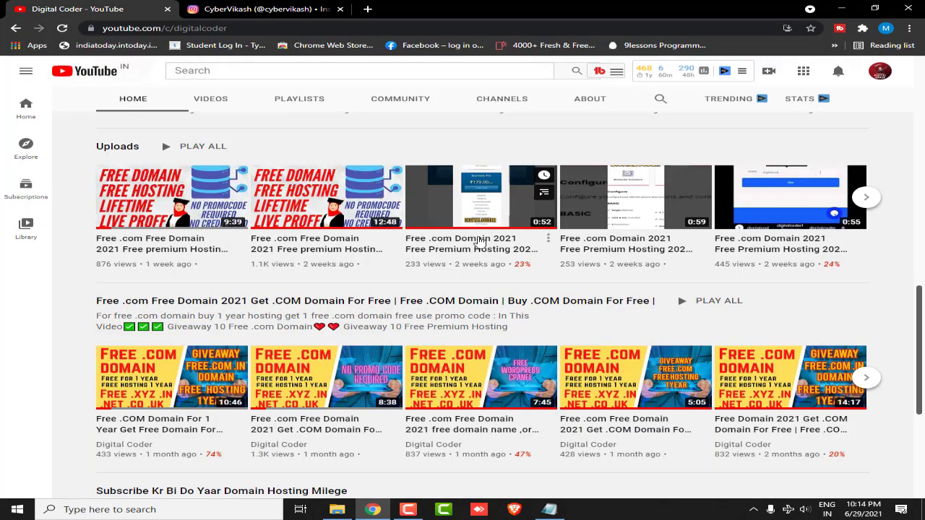
pyautogui.scroll(3, 586, 245)
pyautogui.scroll(-8, 649, 236)
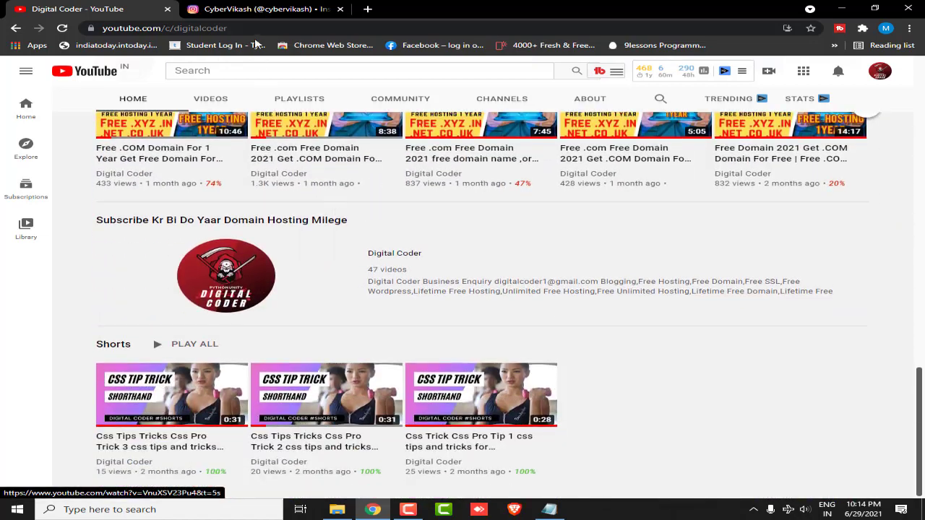
pyautogui.click(260, 8)
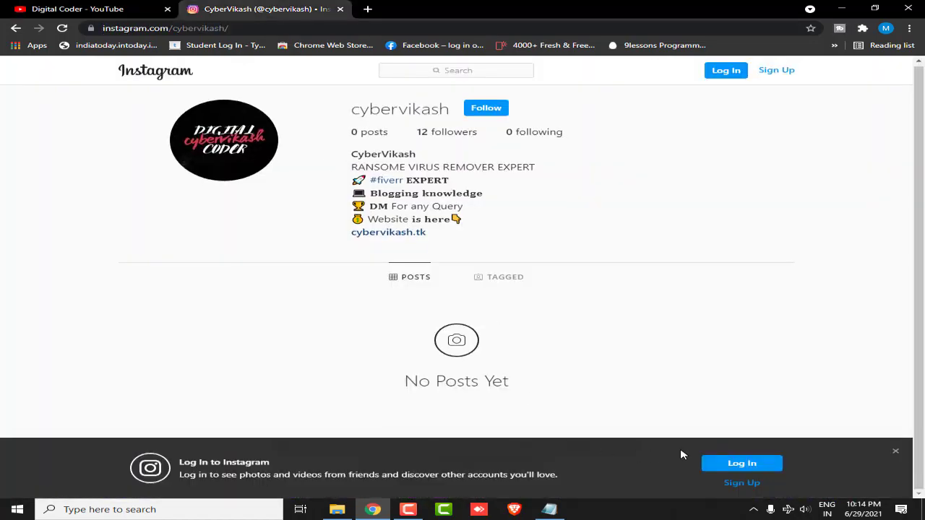
# - Show the Windows desktop and refresh it
pyautogui.press('super+d')
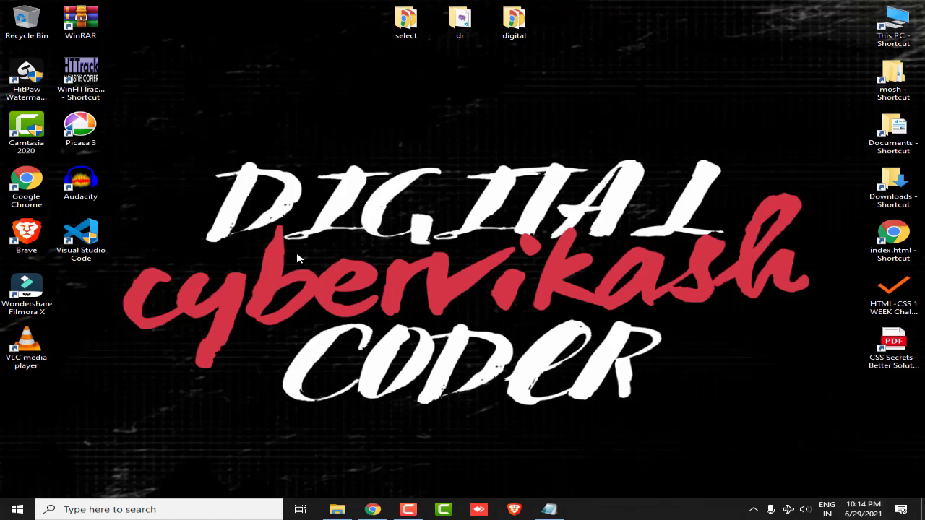
pyautogui.rightClick(275, 144)
pyautogui.click(318, 175)
pyautogui.press('F5')
pyautogui.press('F5')
# - Run MSCONFIG, the command noted in Notepad, from the Run dialog
pyautogui.press('super+r')
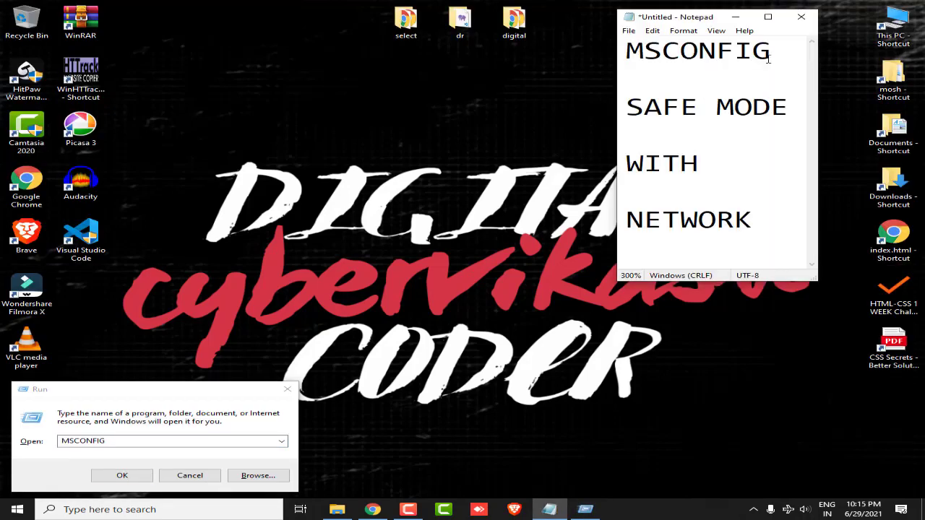
pyautogui.moveTo(770, 52); pyautogui.dragTo(619, 51)
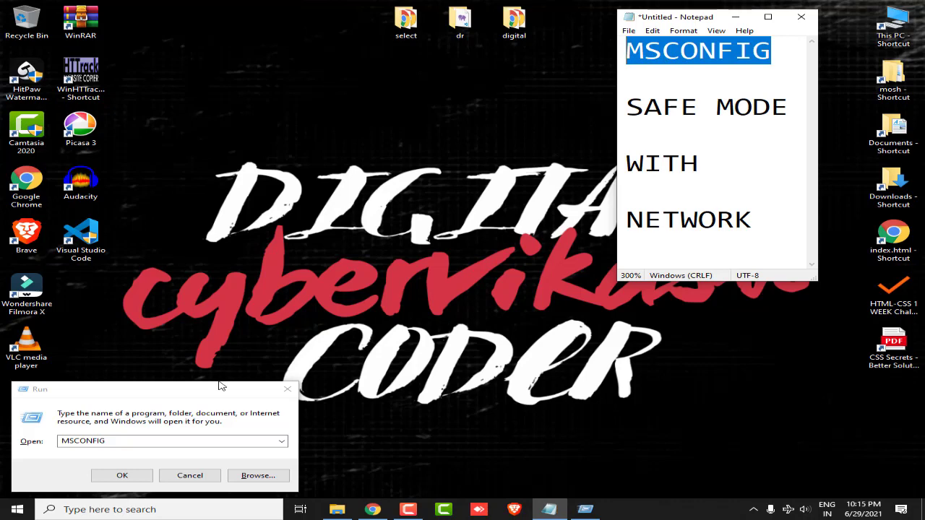
pyautogui.hotkey('alt', 'Tab')
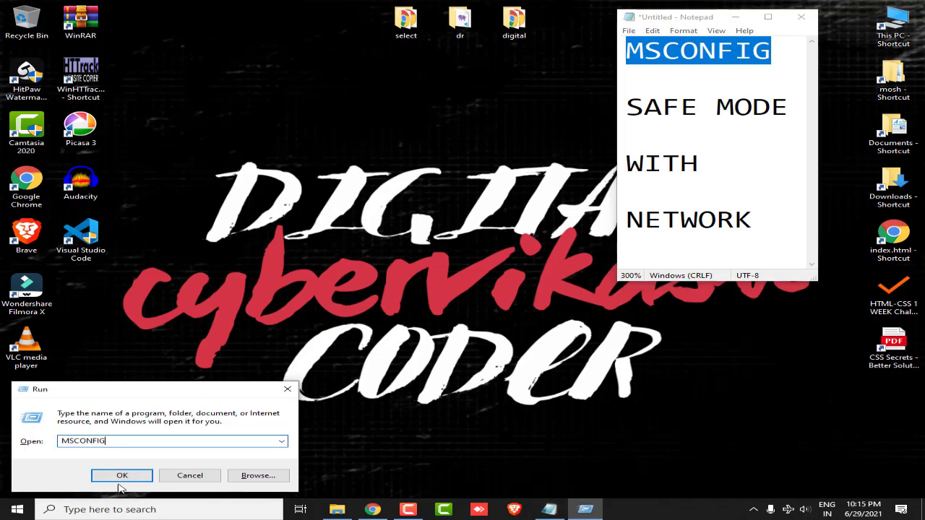
pyautogui.click(121, 477)
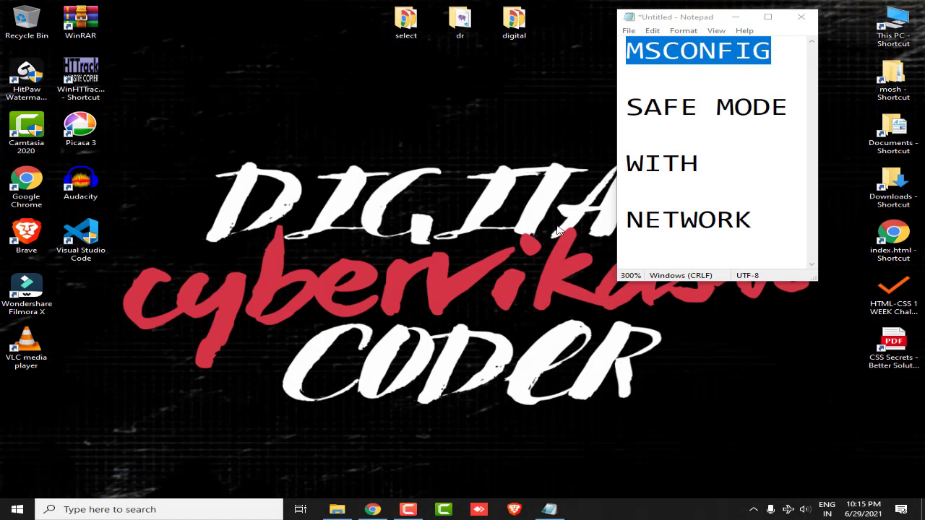
# - Go over the SAFE MODE line in the Notepad note, minimise the note and refresh the desktop
pyautogui.click(790, 112)
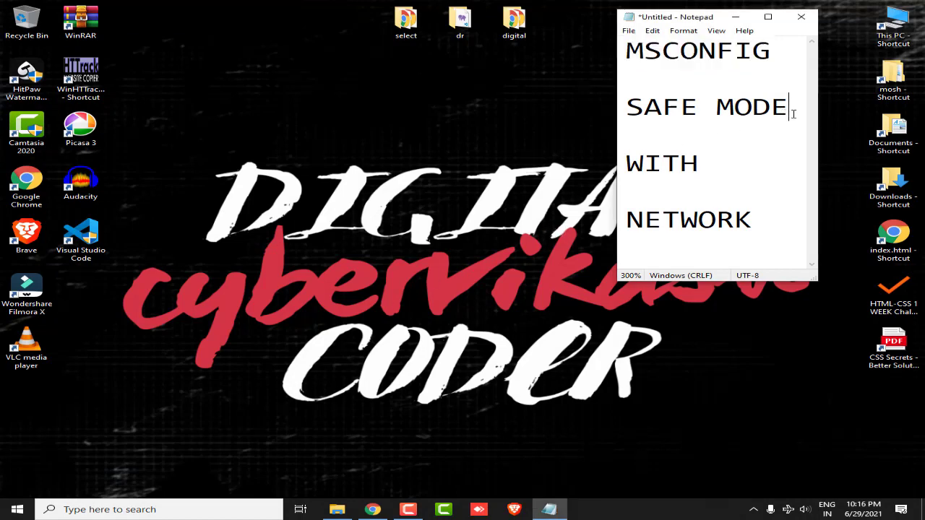
pyautogui.moveTo(786, 113)
pyautogui.mouseDown()
pyautogui.moveTo(630, 113)
pyautogui.moveTo(792, 117)
pyautogui.mouseUp()
pyautogui.click(710, 145)
pyautogui.click(787, 143)
pyautogui.click(744, 20)
pyautogui.rightClick(559, 162)
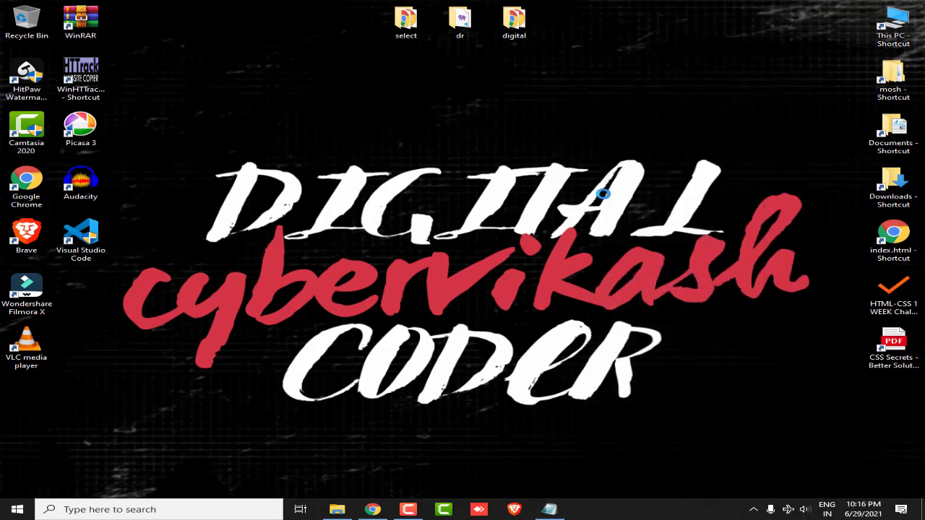
pyautogui.click(599, 192)
# - Open the System Configuration utility by running msconfig
pyautogui.press('super+r')
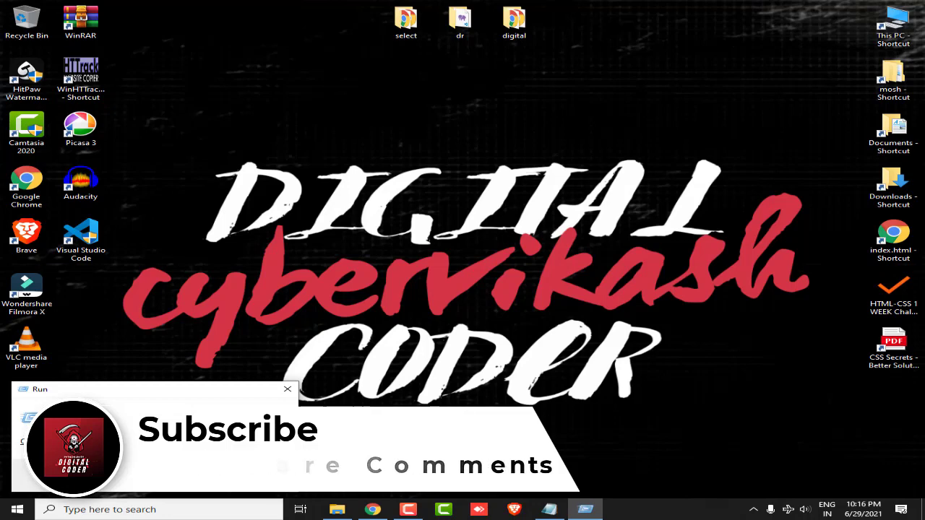
pyautogui.write('msconfig')
pyautogui.press('Return')
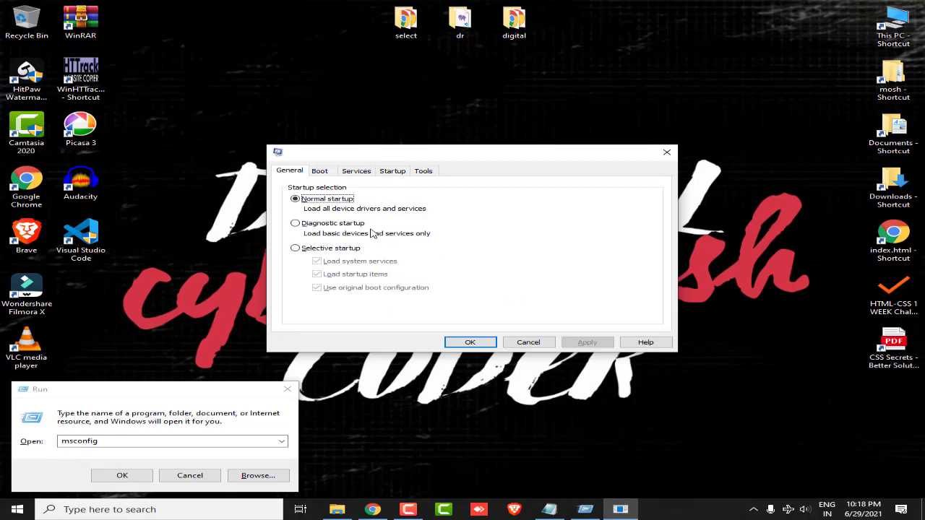
# - Try Safe boot with the Network option for the Windows 10 boot entry, cancel without applying and close the Run dialog
pyautogui.click(326, 176)
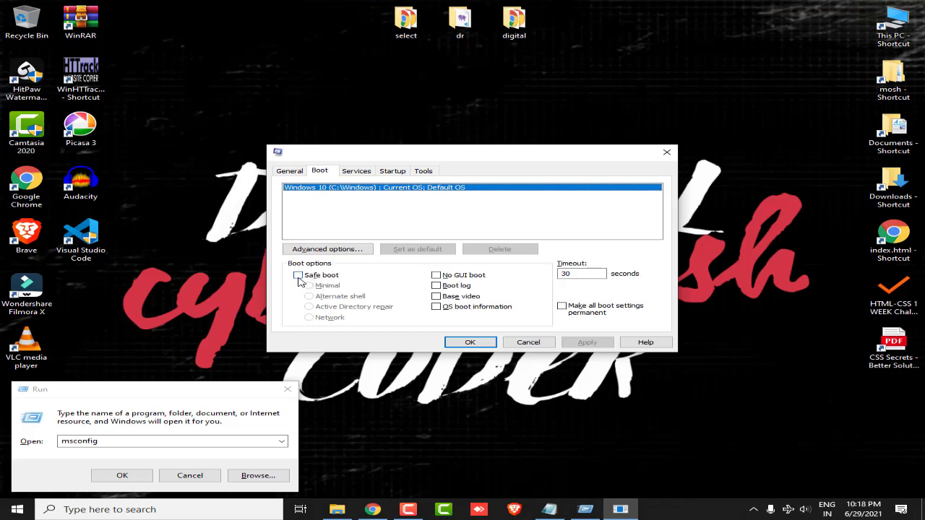
pyautogui.click(298, 277)
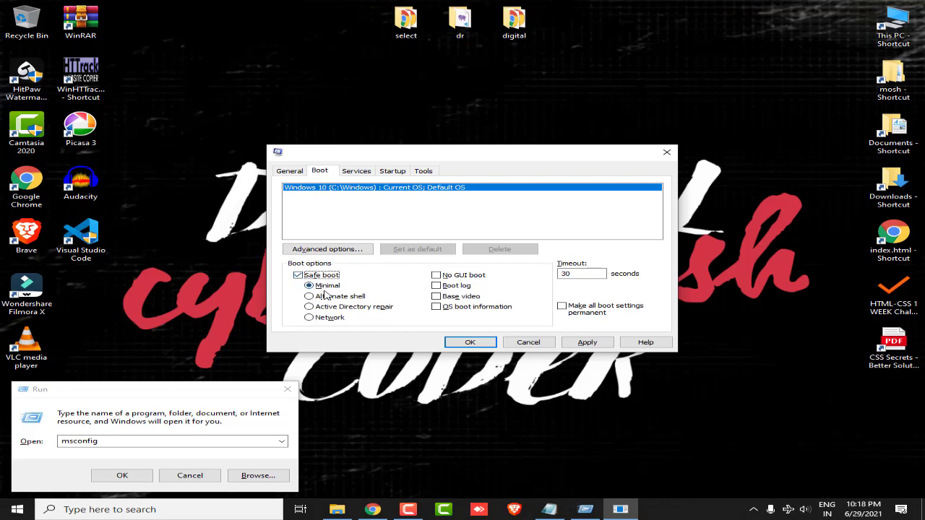
pyautogui.click(312, 318)
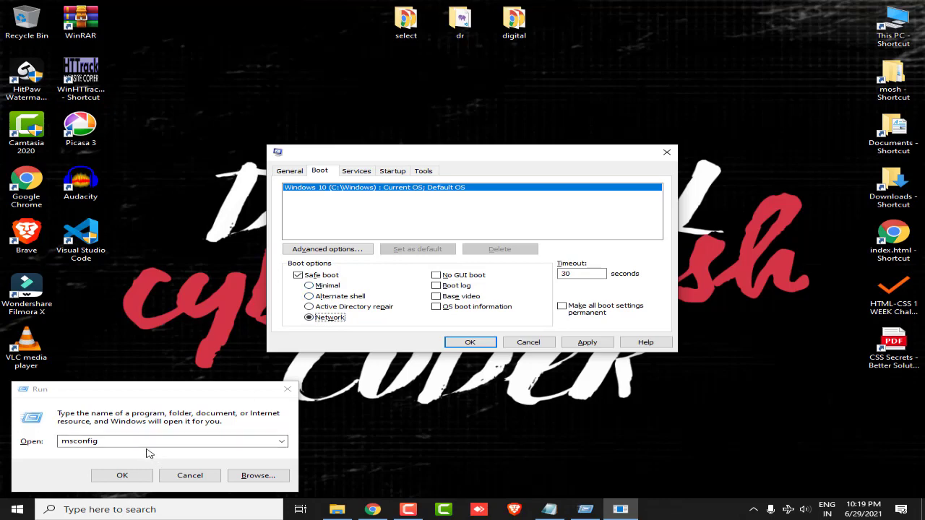
pyautogui.moveTo(136, 443); pyautogui.dragTo(56, 439)
pyautogui.click(120, 444)
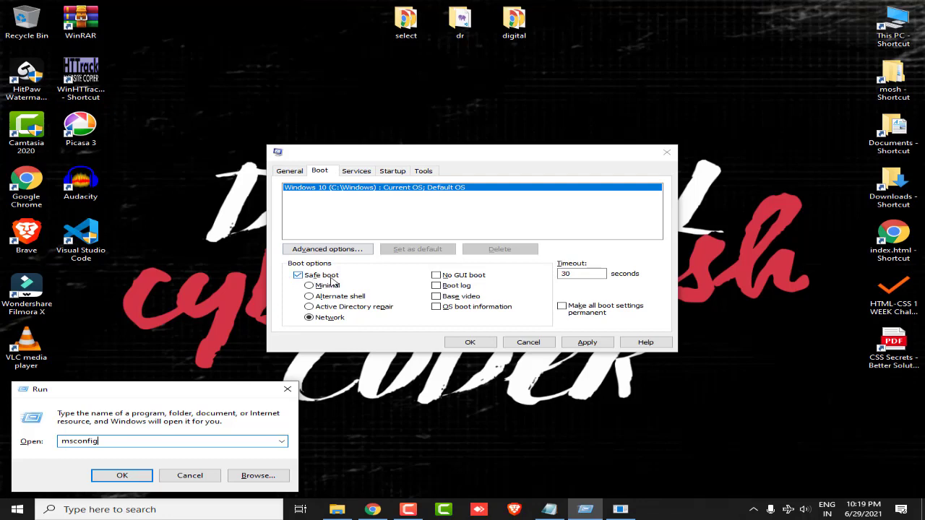
pyautogui.click(325, 319)
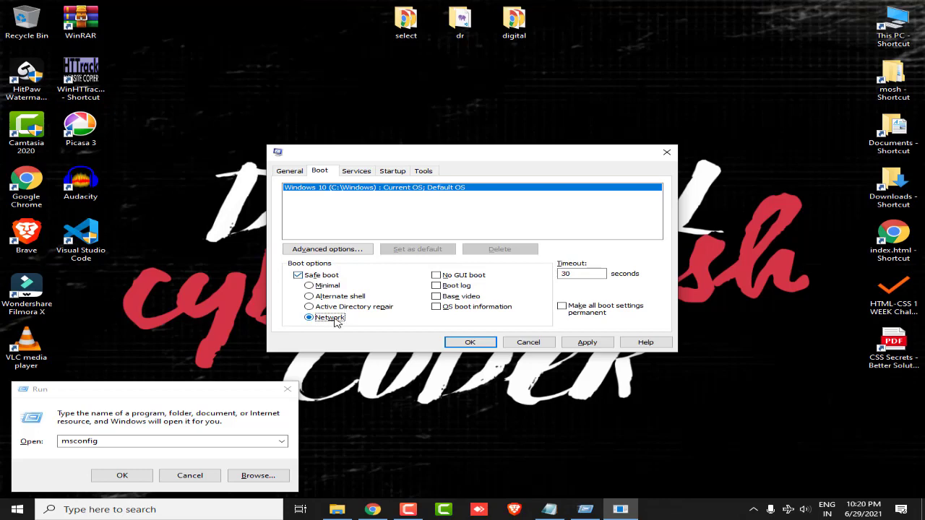
pyautogui.click(533, 348)
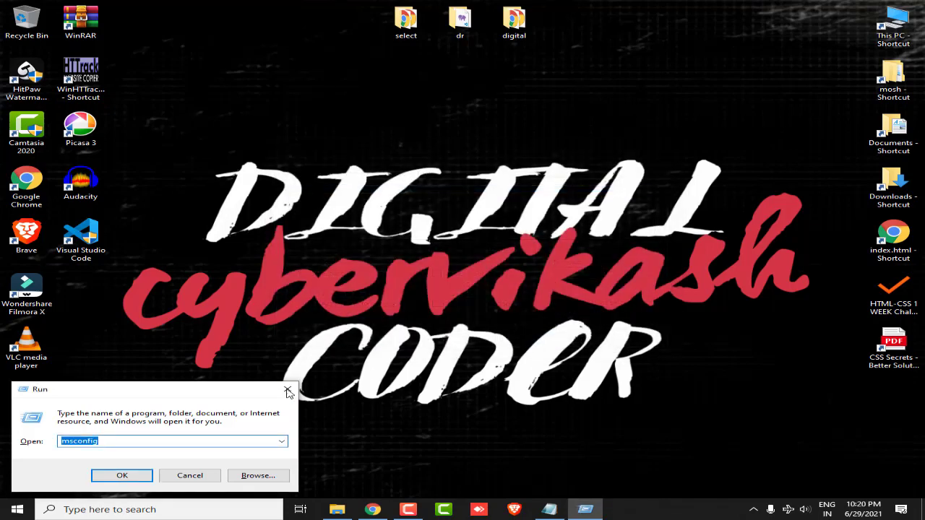
pyautogui.click(287, 391)
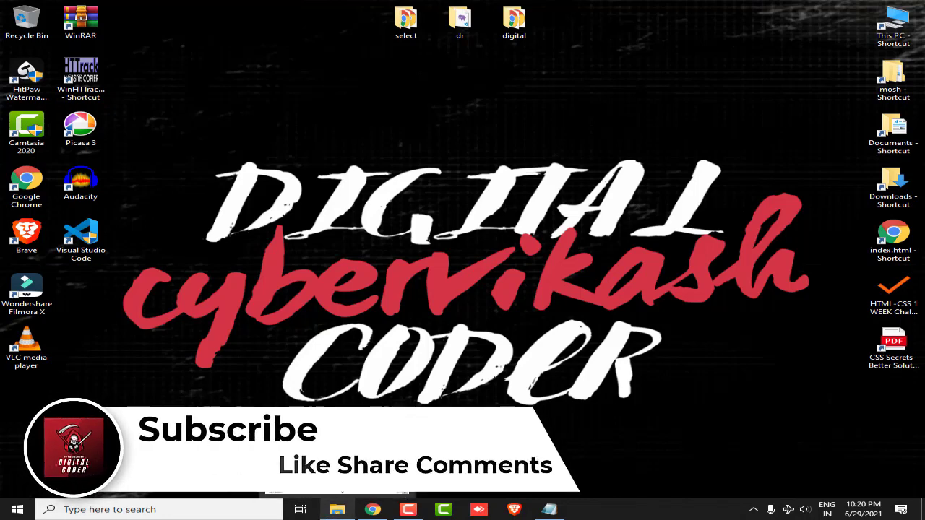
# - View the steller Data Recovery archive and folder in Downloads, glance at Chrome and return to the desktop
pyautogui.click(338, 509)
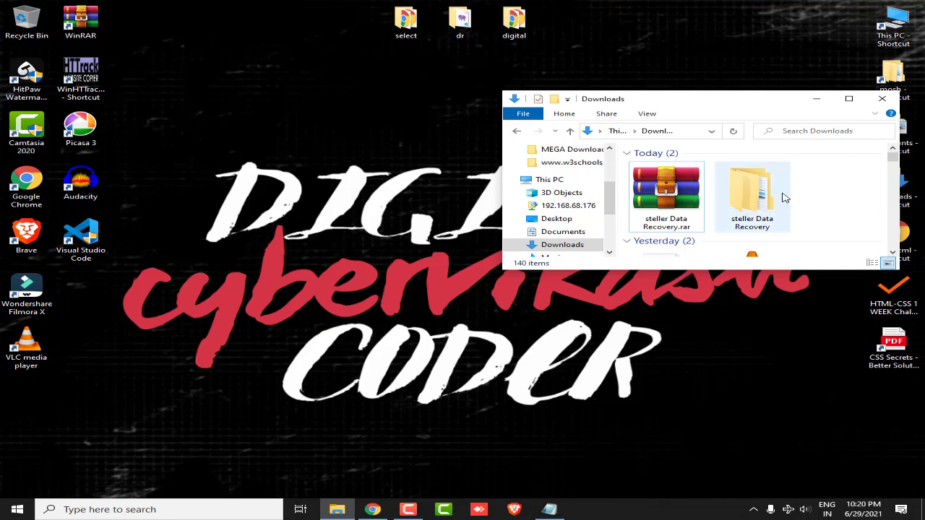
pyautogui.click(372, 509)
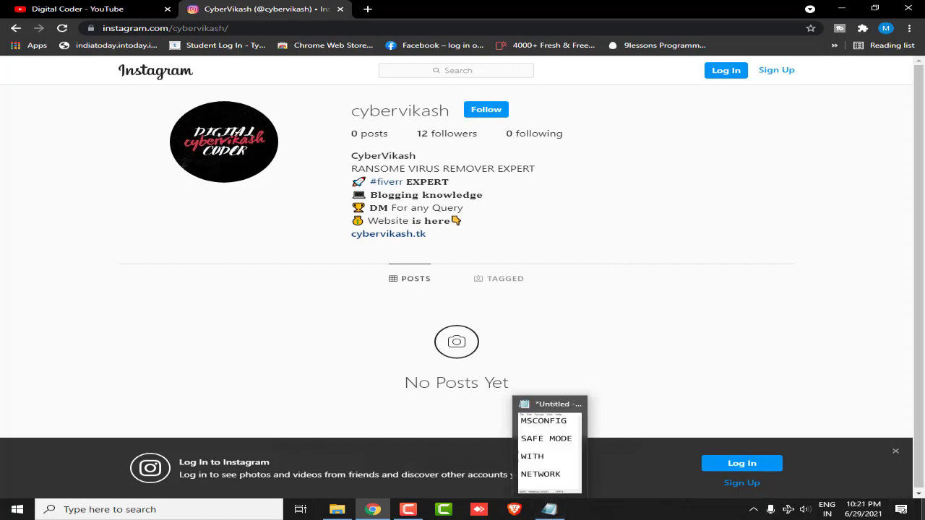
pyautogui.press('super+d')
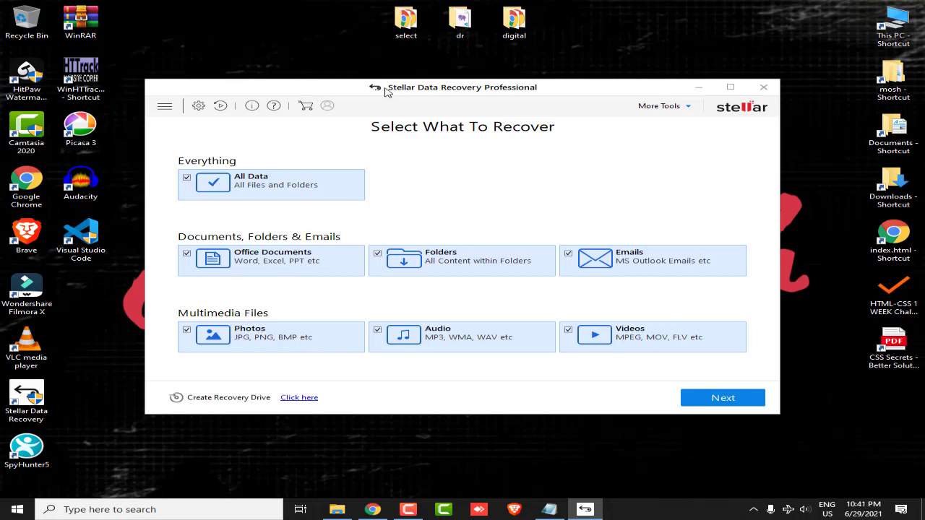
# - Adjust the Stellar Data Recovery window's position and clear the All Data selection
pyautogui.moveTo(388, 90)
pyautogui.mouseDown()
pyautogui.moveTo(413, 91)
pyautogui.moveTo(403, 88)
pyautogui.mouseUp()
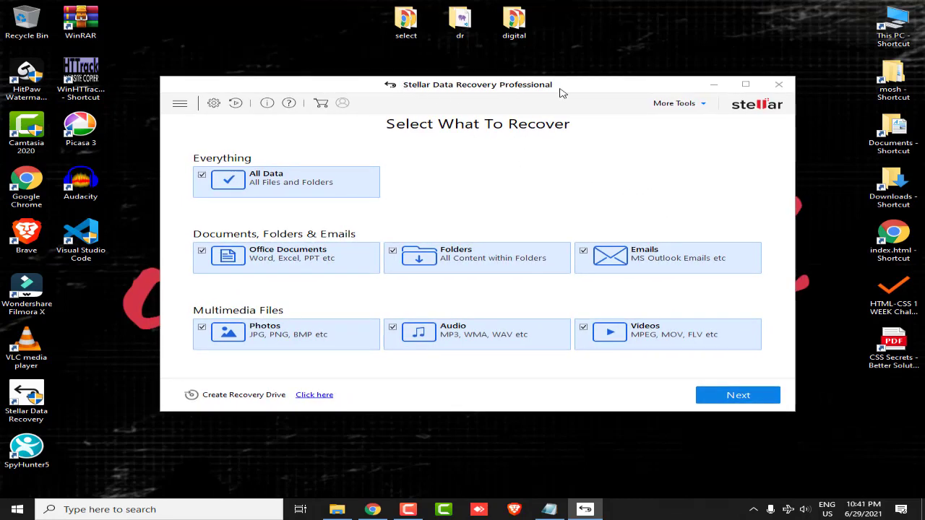
pyautogui.moveTo(562, 92); pyautogui.dragTo(551, 94)
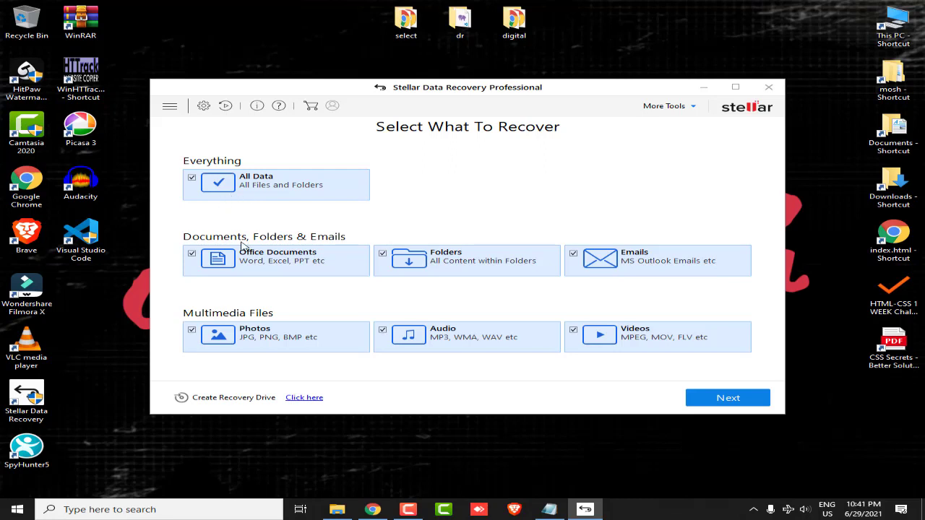
pyautogui.click(192, 177)
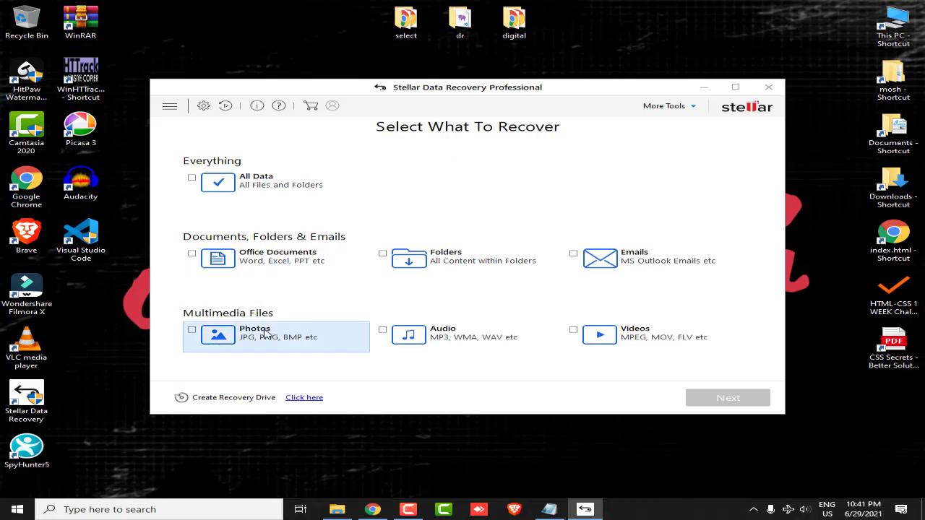
# - Try out the Photos, Audio, Videos and All Data choices one after another, clearing each again
pyautogui.click(230, 344)
pyautogui.click(238, 344)
pyautogui.click(407, 340)
pyautogui.click(406, 340)
pyautogui.click(623, 341)
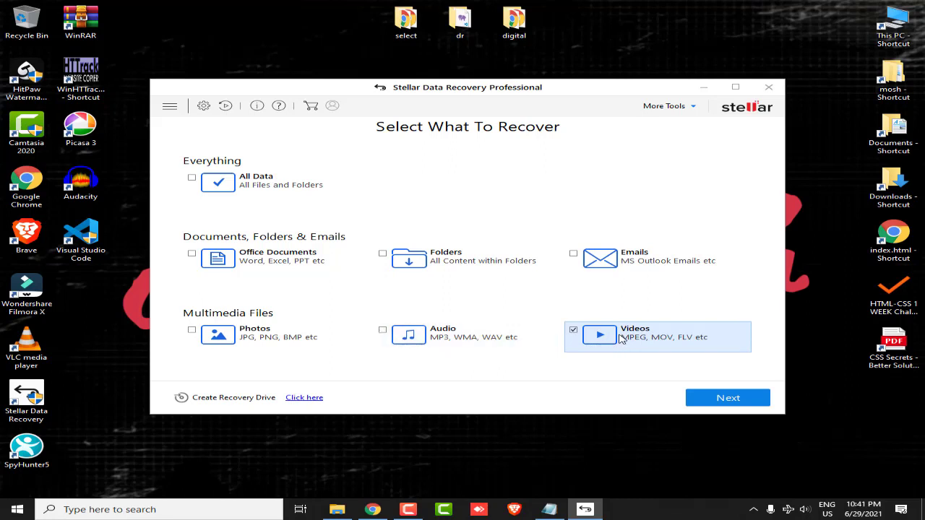
pyautogui.click(598, 336)
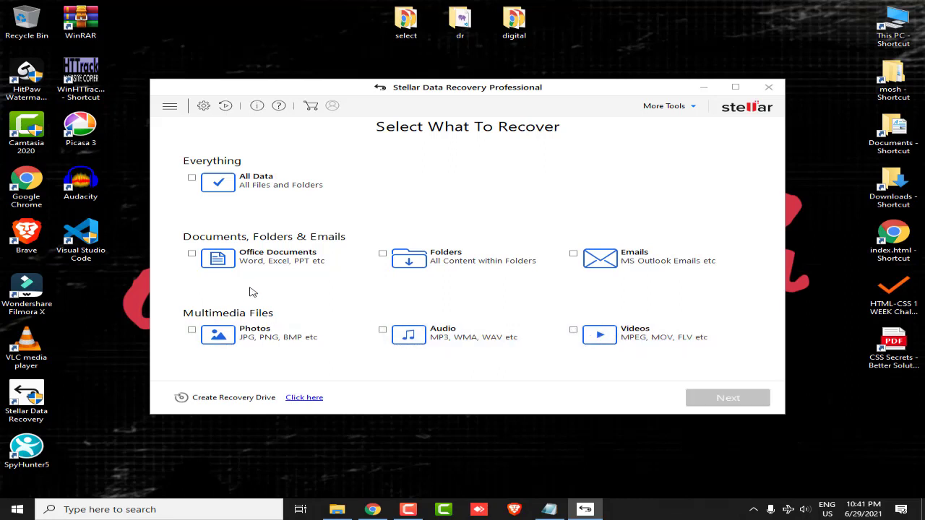
pyautogui.click(246, 188)
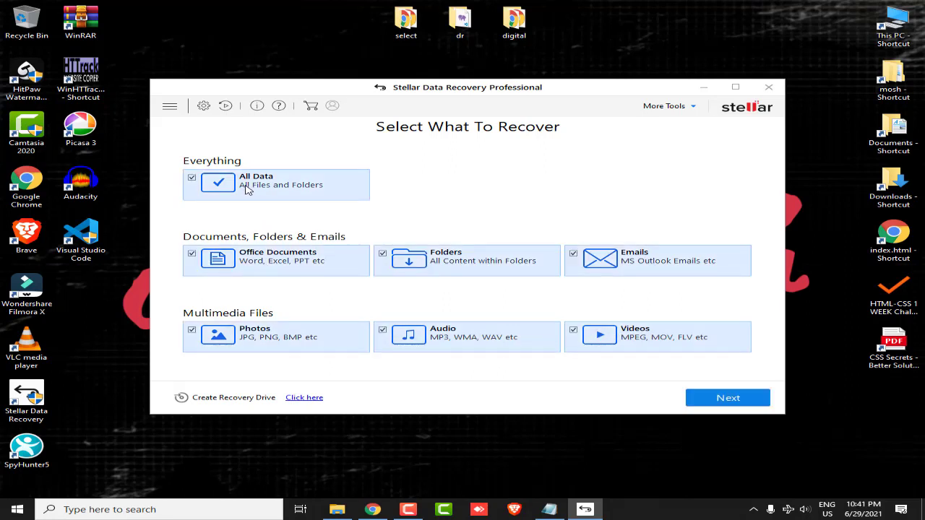
pyautogui.click(246, 188)
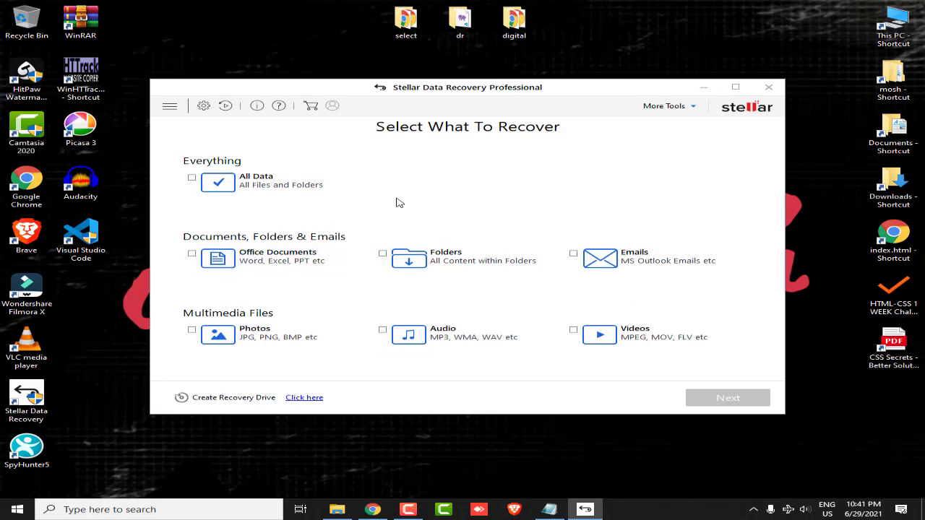
# - Try selecting Photos, Audio and Videos together, and clear all three
pyautogui.click(268, 339)
pyautogui.click(416, 348)
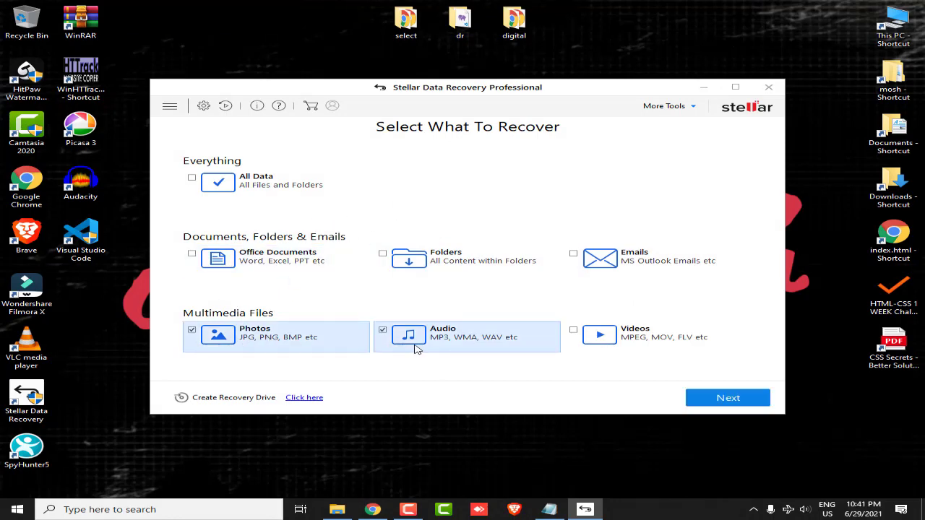
pyautogui.click(601, 346)
pyautogui.click(466, 341)
pyautogui.click(593, 346)
pyautogui.click(321, 336)
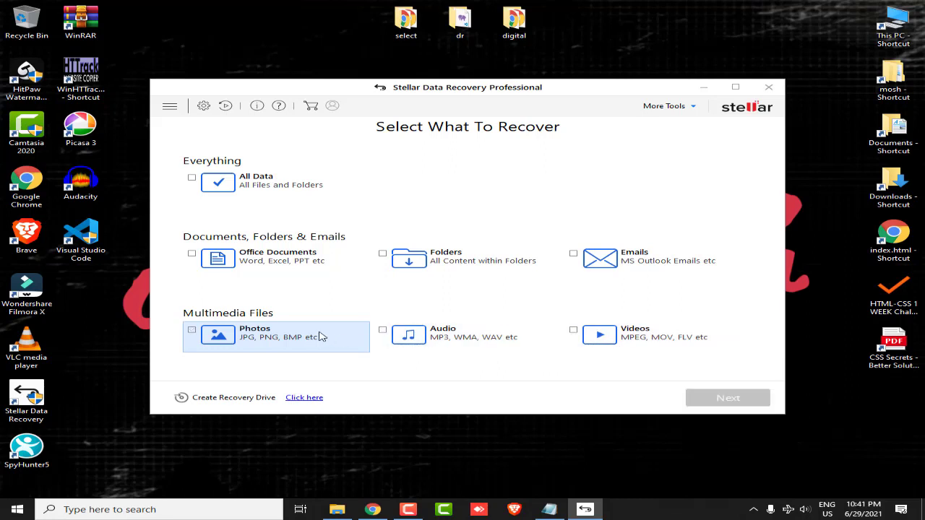
# - Choose only Photos as the data to recover and continue
pyautogui.click(268, 340)
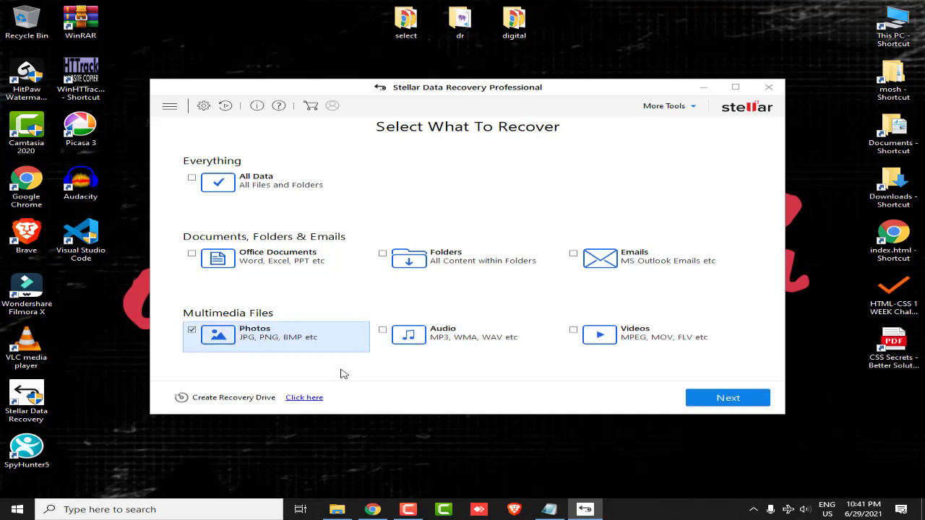
pyautogui.click(722, 398)
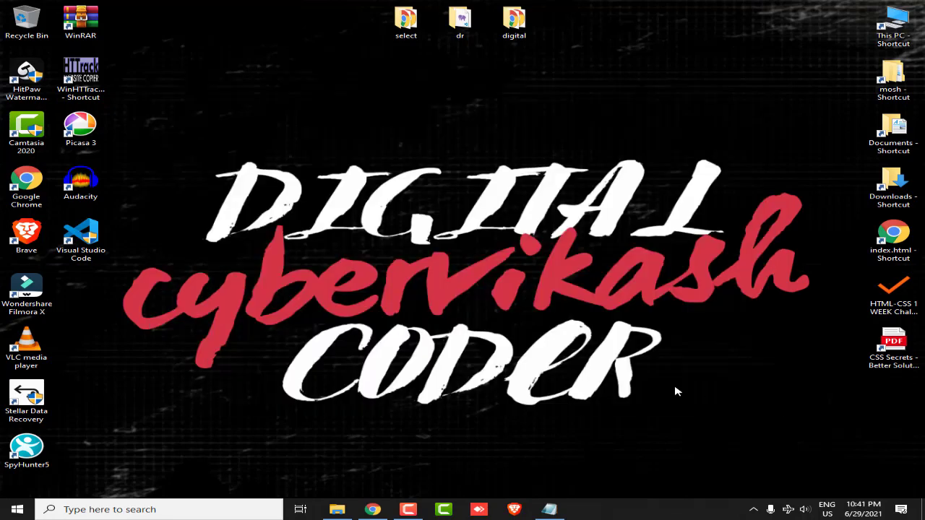
# - Scan Local Disk (D:) for recoverable photos, dismiss the scan summary and minimize the recovery window
pyautogui.scroll(-1, 444, 270)
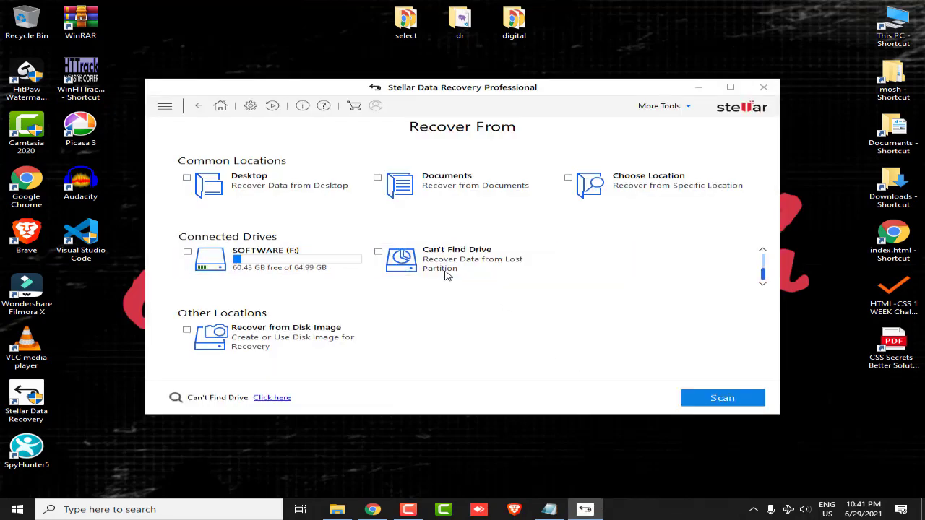
pyautogui.scroll(1, 470, 277)
pyautogui.click(488, 270)
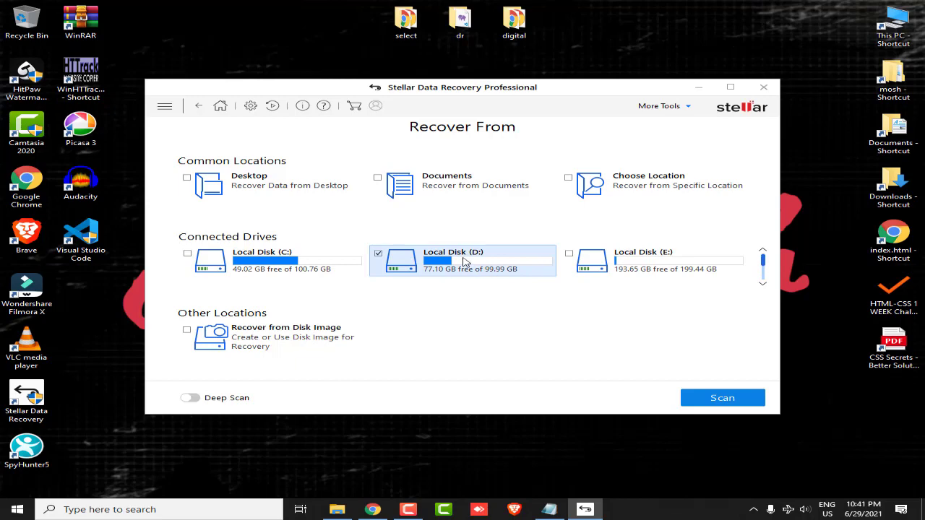
pyautogui.click(721, 398)
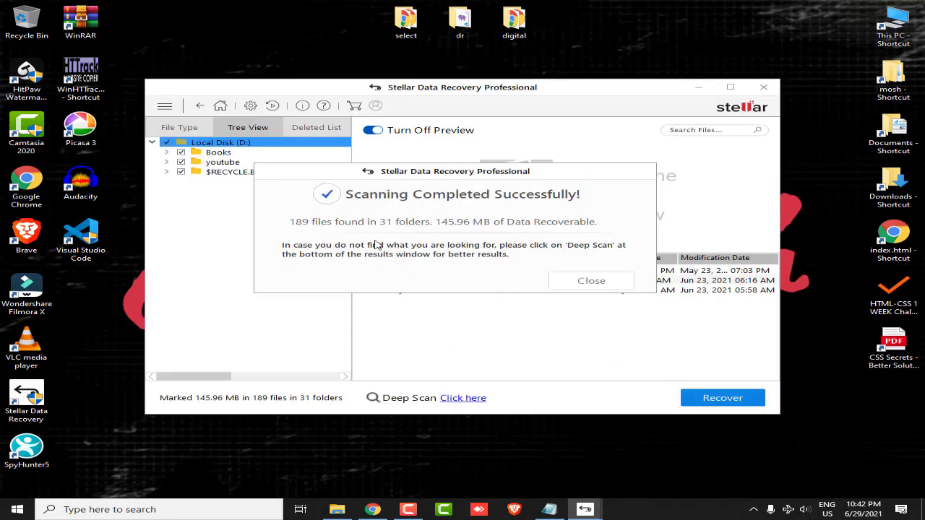
pyautogui.click(601, 282)
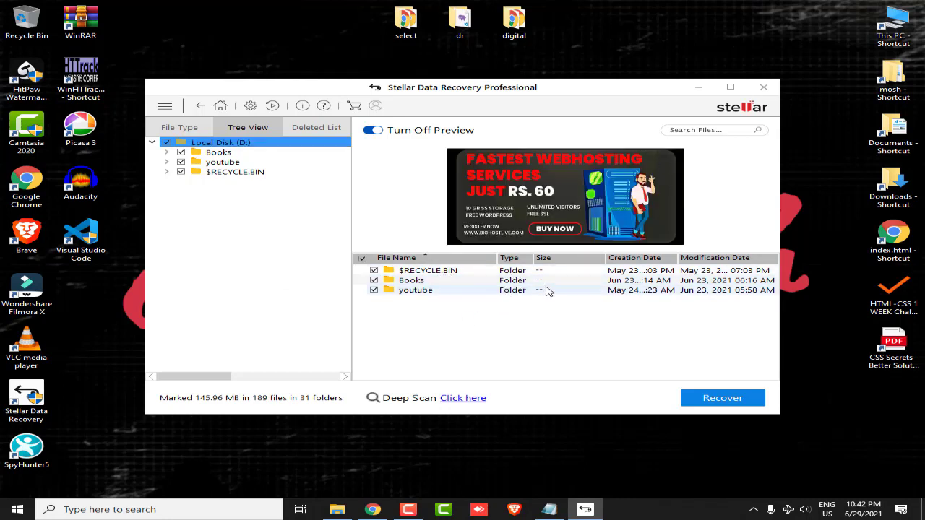
pyautogui.click(698, 88)
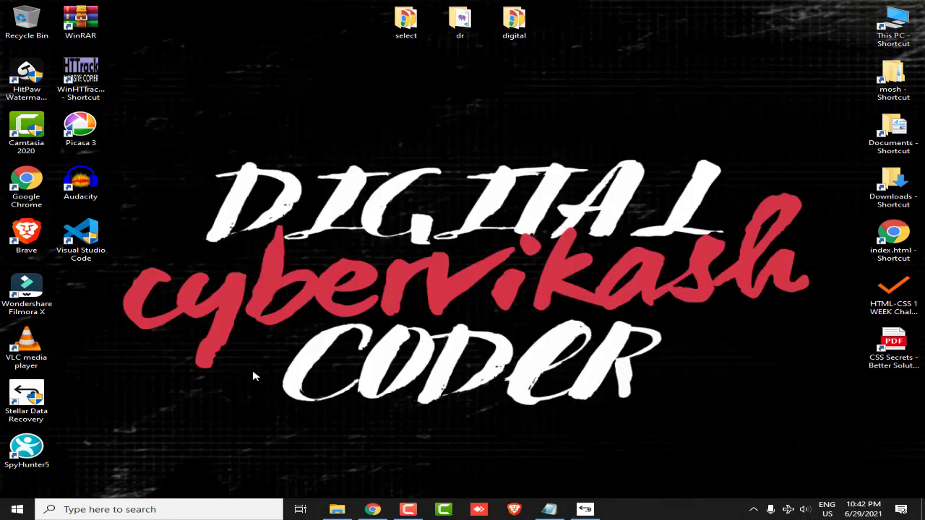
pyautogui.moveTo(102, 450); pyautogui.dragTo(140, 447)
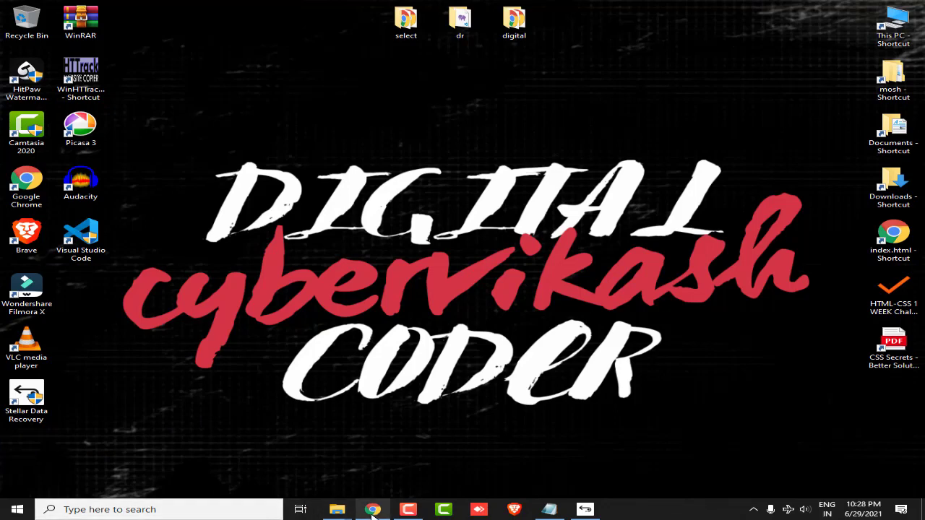
# - Switch to Chrome and close both stellarinfo.com tabs
pyautogui.click(372, 509)
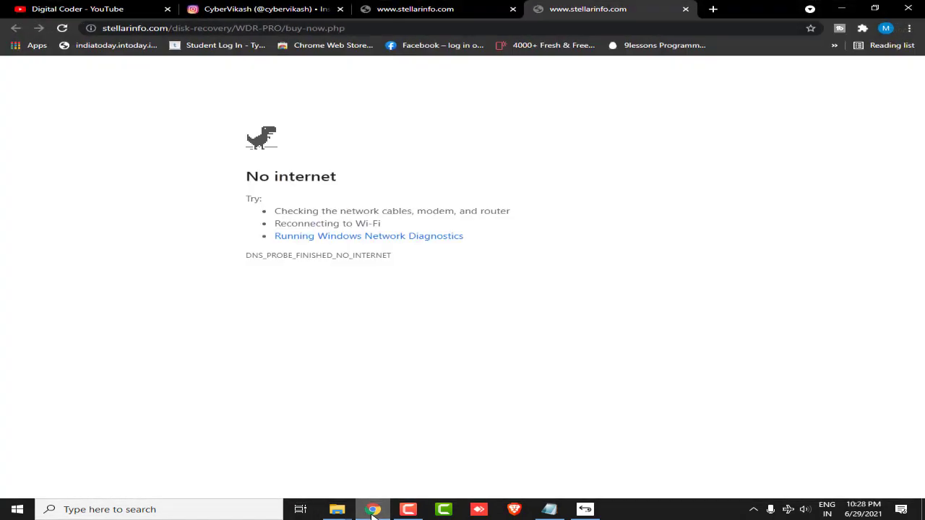
pyautogui.click(513, 10)
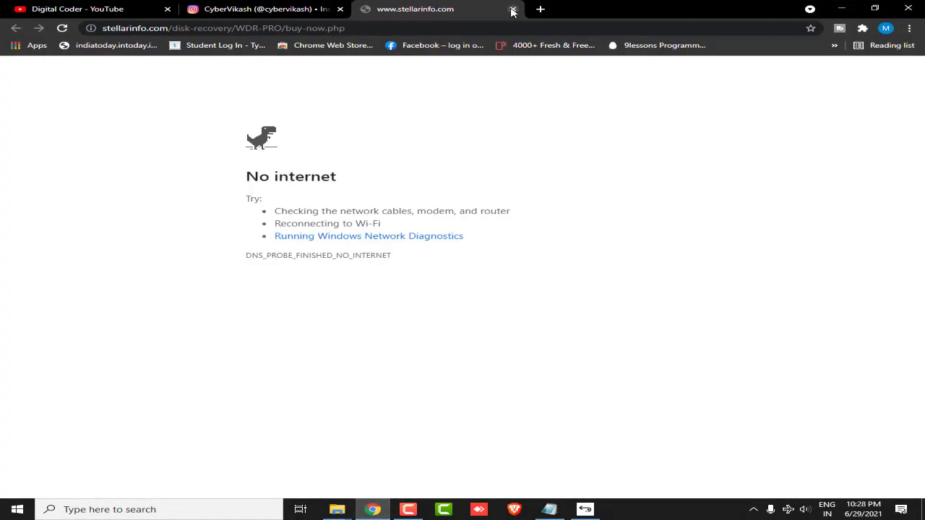
pyautogui.click(513, 10)
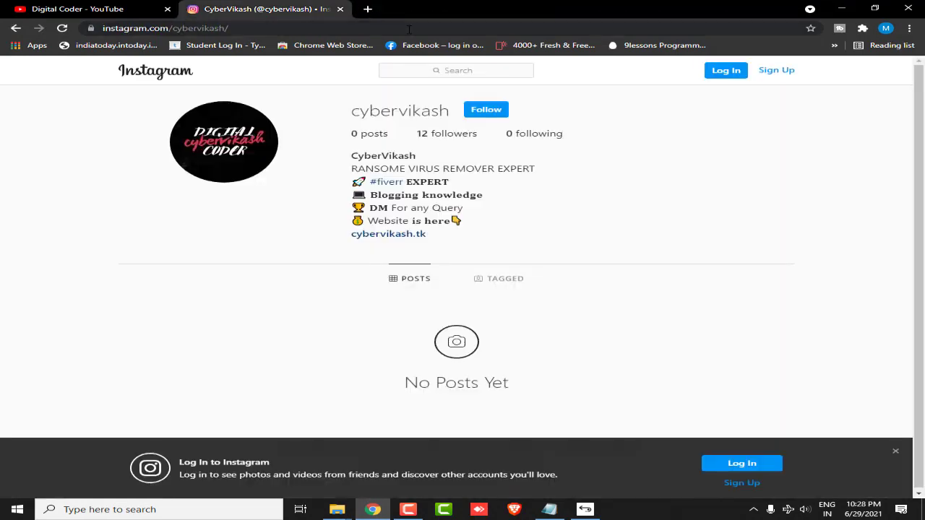
# - Search the web for "spy hunter 5" in a new browser tab
pyautogui.click(367, 10)
pyautogui.click(377, 29)
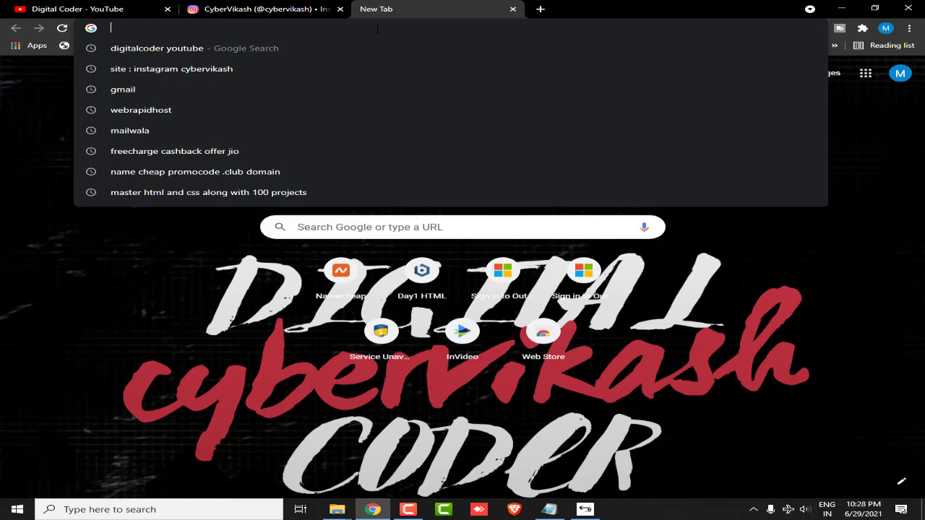
pyautogui.write('s')
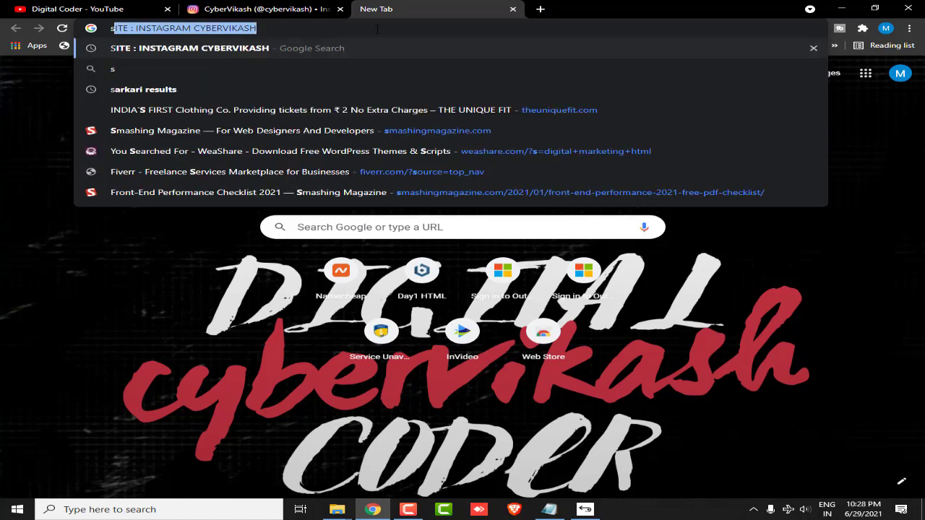
pyautogui.write('py')
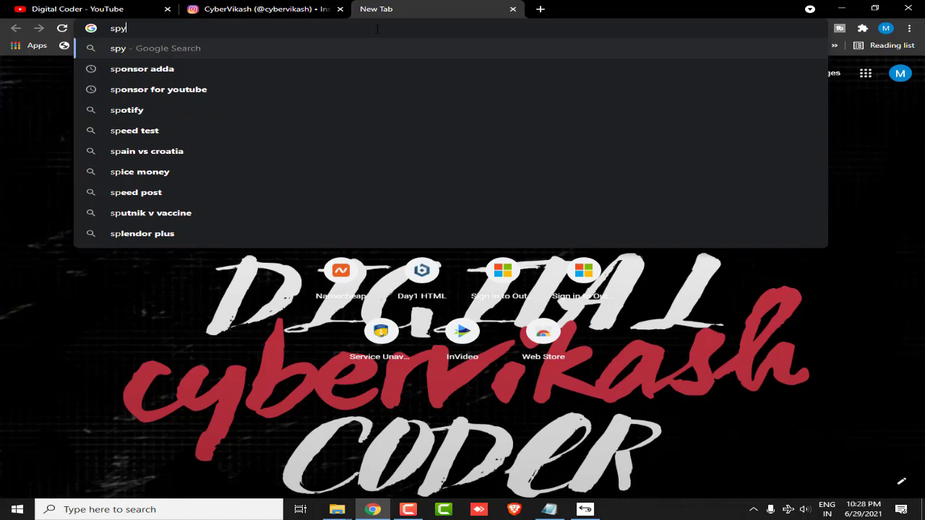
pyautogui.write(' hunter')
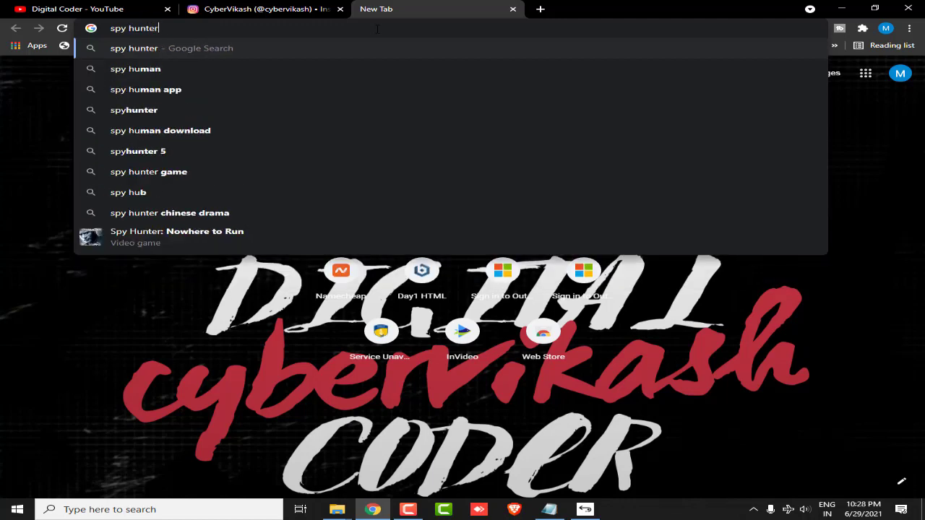
pyautogui.write(' 5')
pyautogui.press('Return')
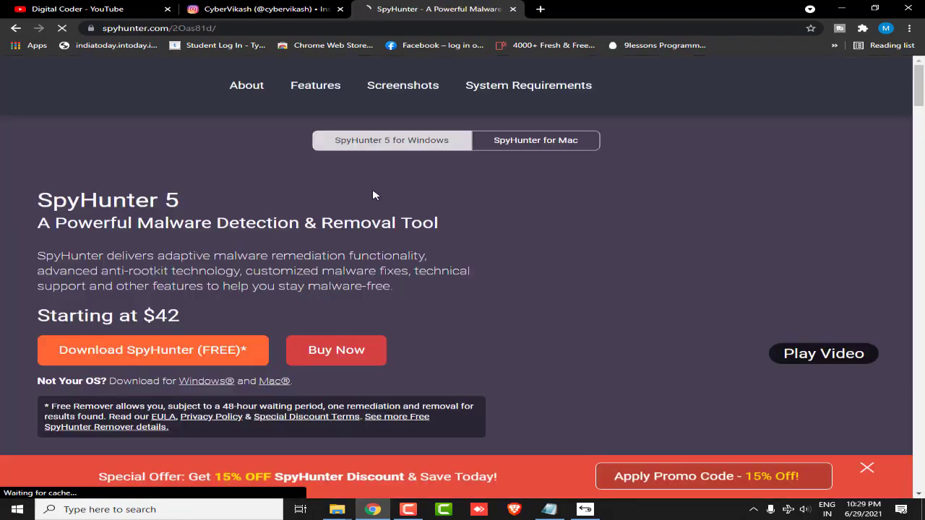
# - Download SpyHunter's Free Malware Remover from spyhunter.com and reduce the browser to a smaller window
pyautogui.scroll(-1, 219, 317)
pyautogui.scroll(-1, 217, 311)
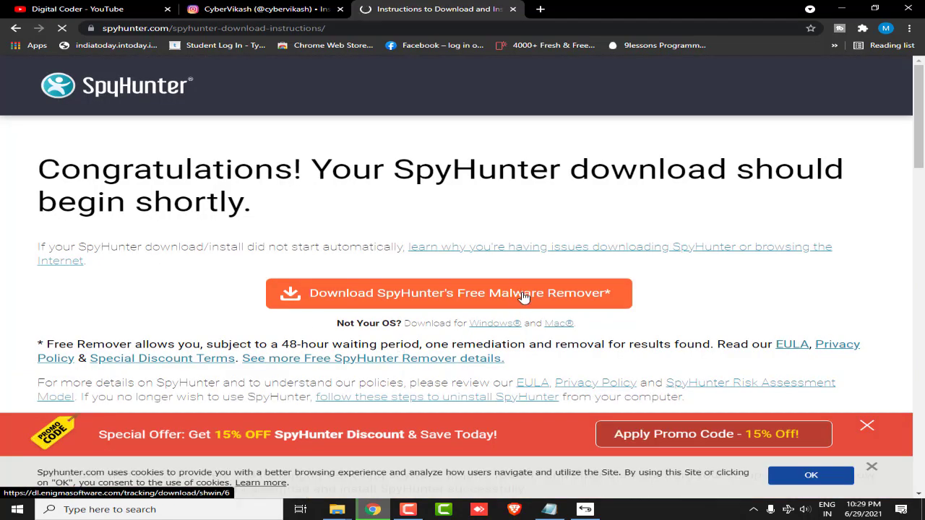
pyautogui.click(523, 297)
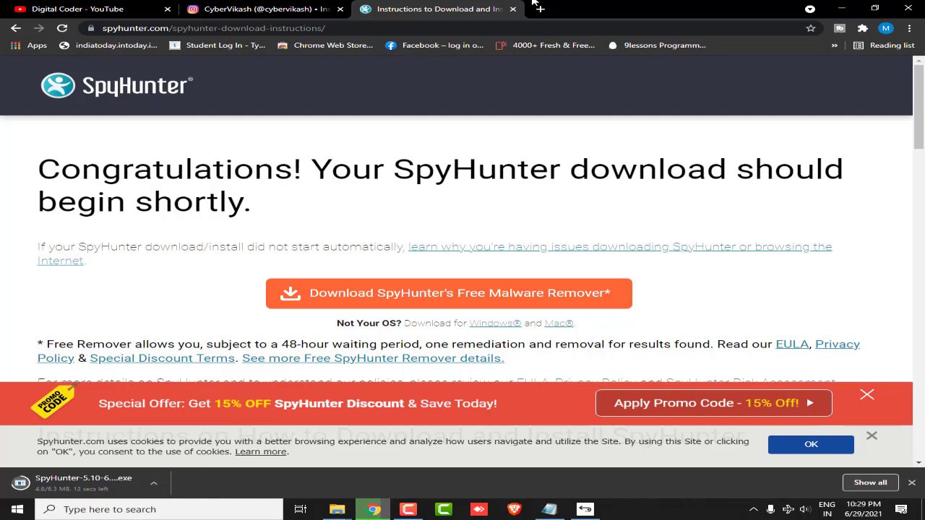
pyautogui.moveTo(553, 8); pyautogui.dragTo(526, 8)
pyautogui.scroll(-6, 426, 266)
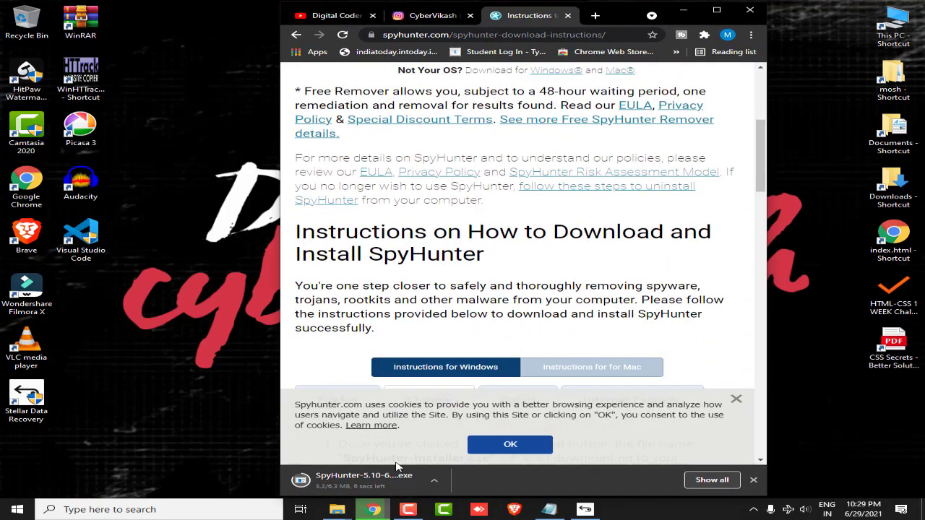
pyautogui.scroll(2, 419, 310)
pyautogui.scroll(-3, 415, 340)
pyautogui.scroll(6, 413, 346)
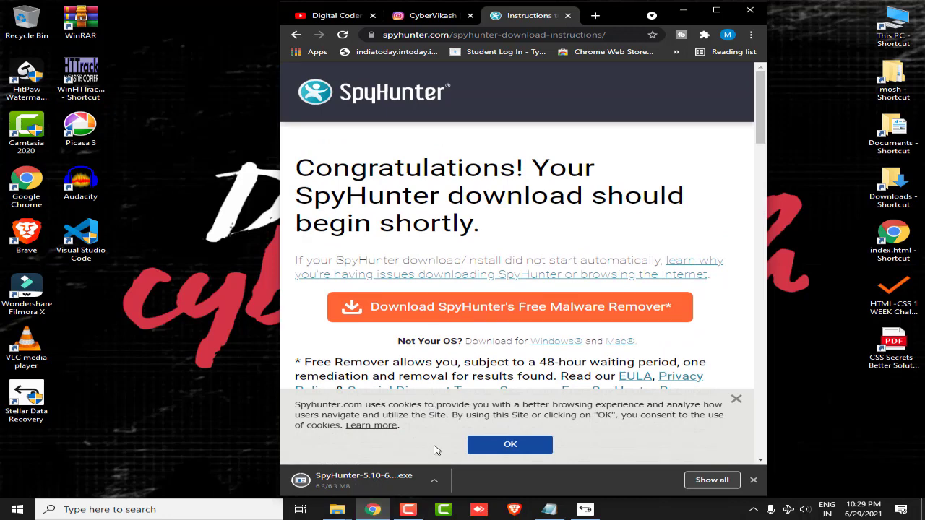
# - Set the SpyHunter installer download to open when done, minimizing the Stellar Data Recovery window that covers the browser
pyautogui.click(436, 477)
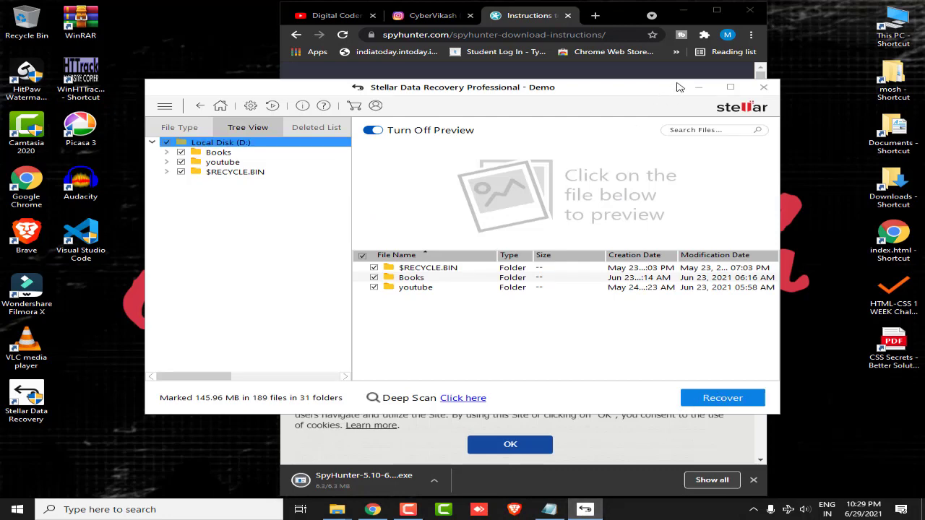
pyautogui.click(699, 87)
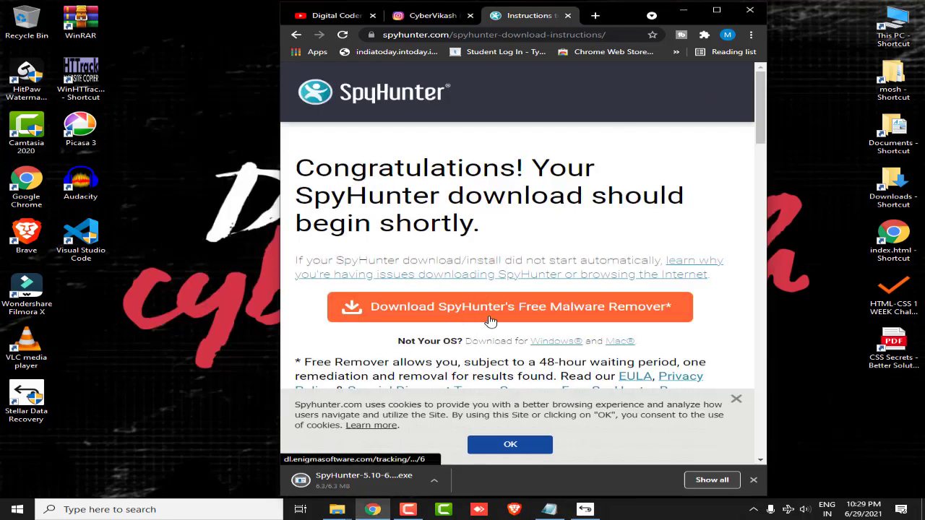
pyautogui.click(434, 481)
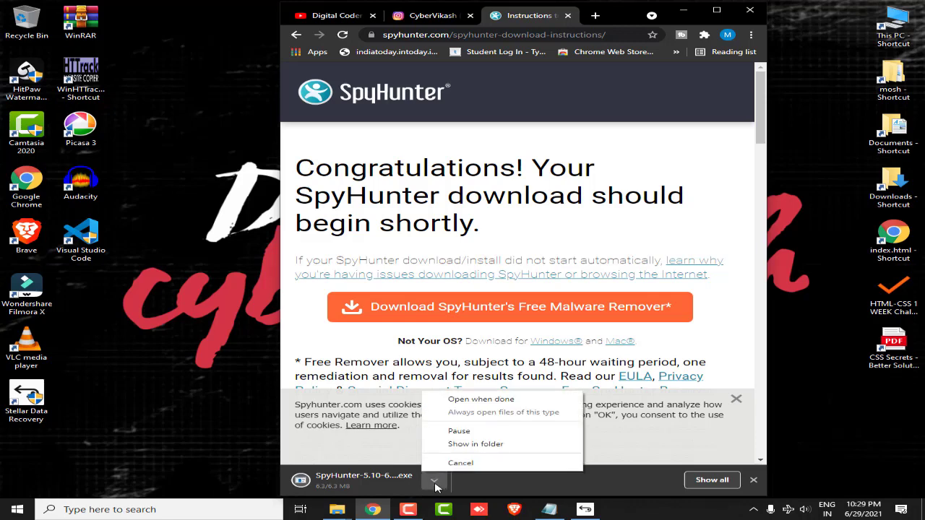
pyautogui.click(471, 401)
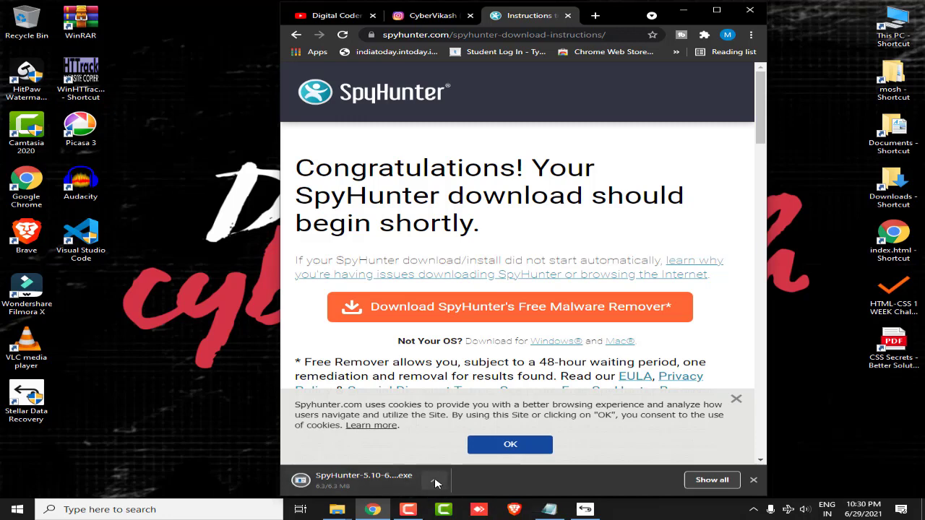
# - Confirm English as the language of the SpyHunter 5 installer
pyautogui.scroll(-2, 387, 276)
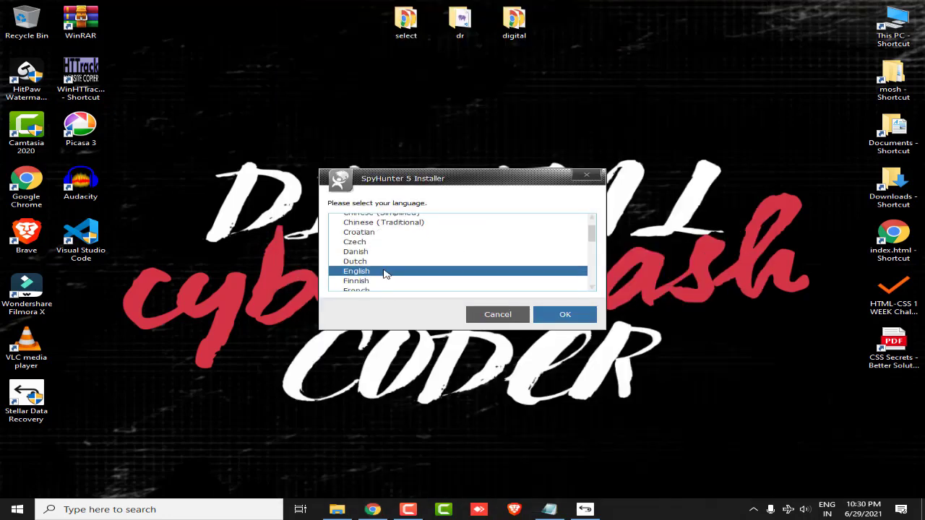
pyautogui.scroll(-1, 385, 273)
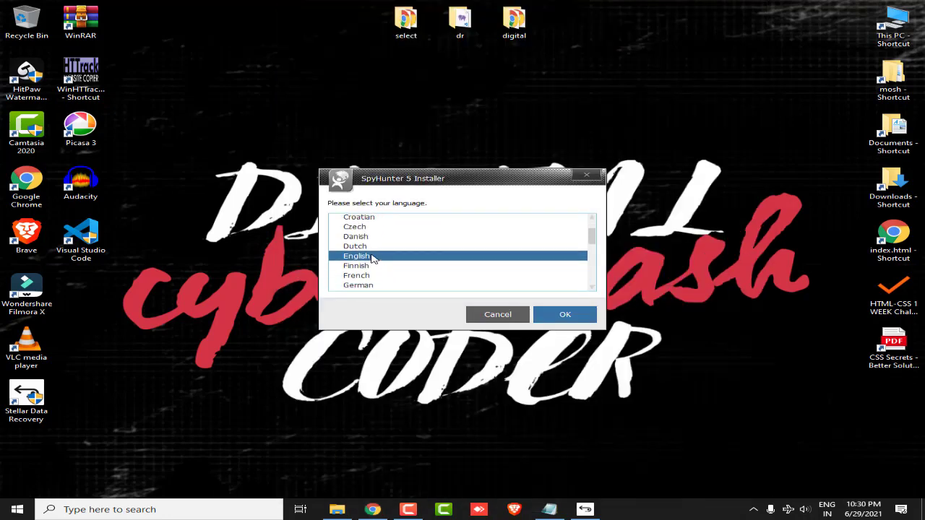
pyautogui.click(567, 315)
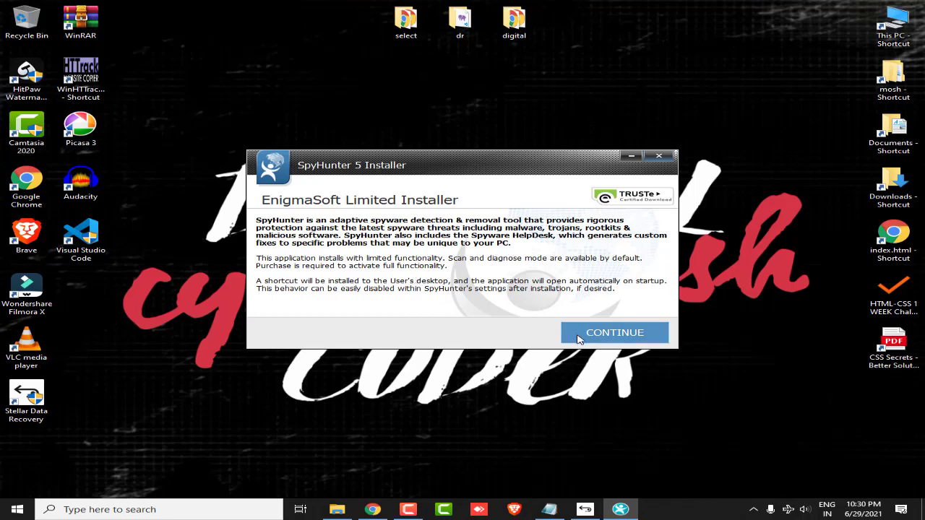
# - Accept the EULA and Privacy Policy, start the SpyHunter 5 installation and move the installer window up
pyautogui.click(615, 336)
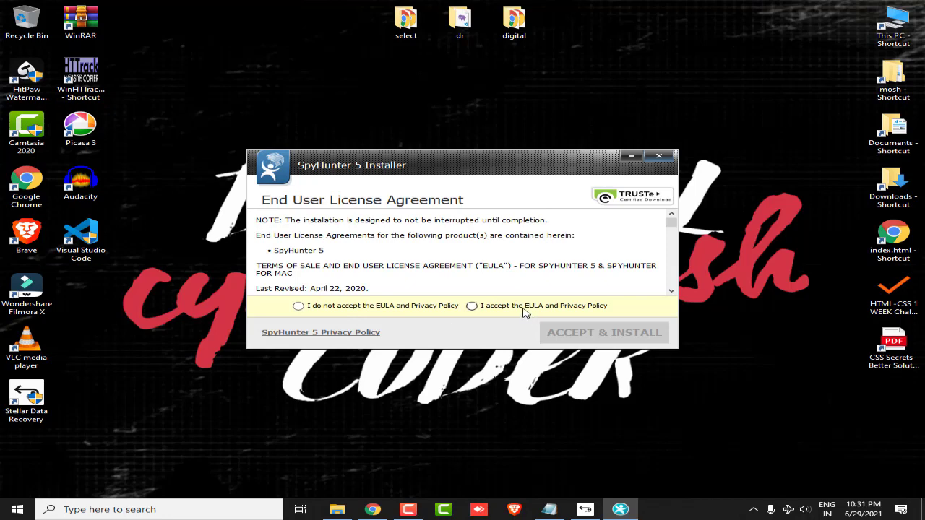
pyautogui.click(524, 309)
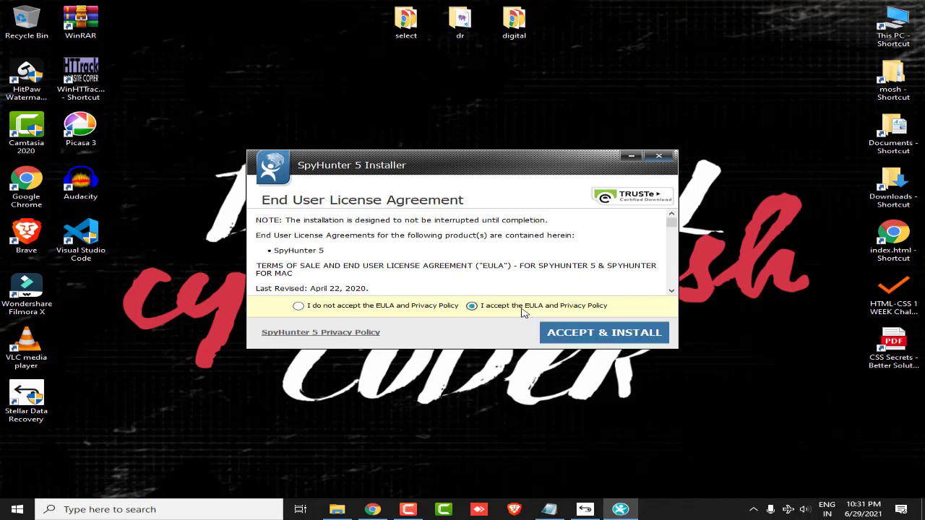
pyautogui.click(612, 341)
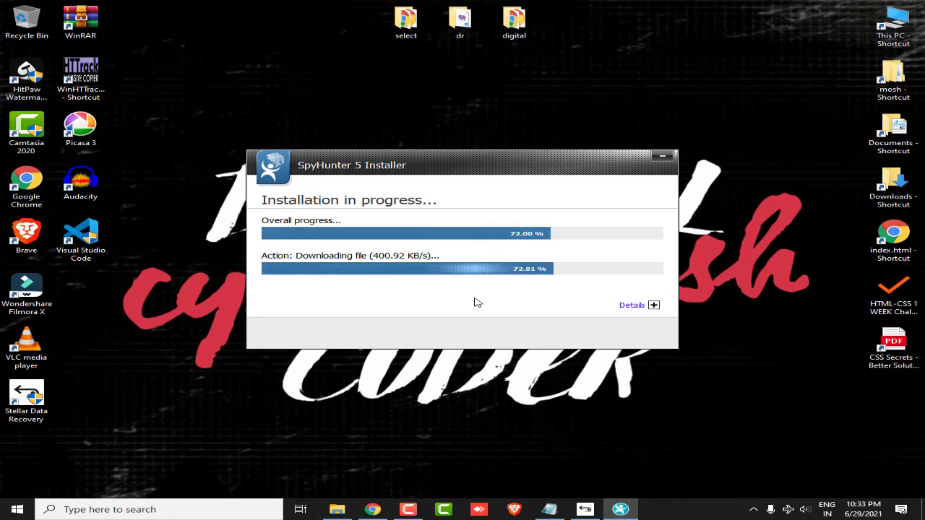
pyautogui.moveTo(453, 165); pyautogui.dragTo(465, 16)
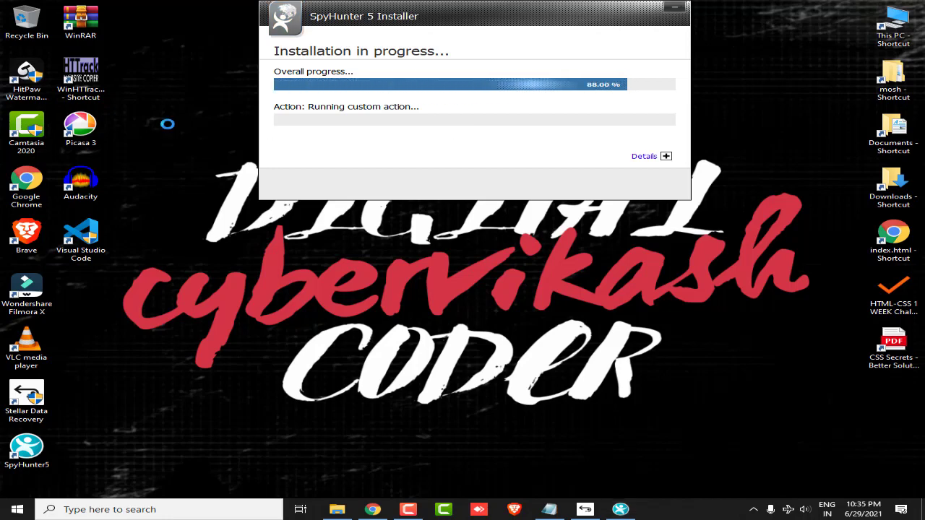
pyautogui.rightClick(160, 91)
pyautogui.click(169, 122)
pyautogui.rightClick(147, 128)
pyautogui.click(180, 159)
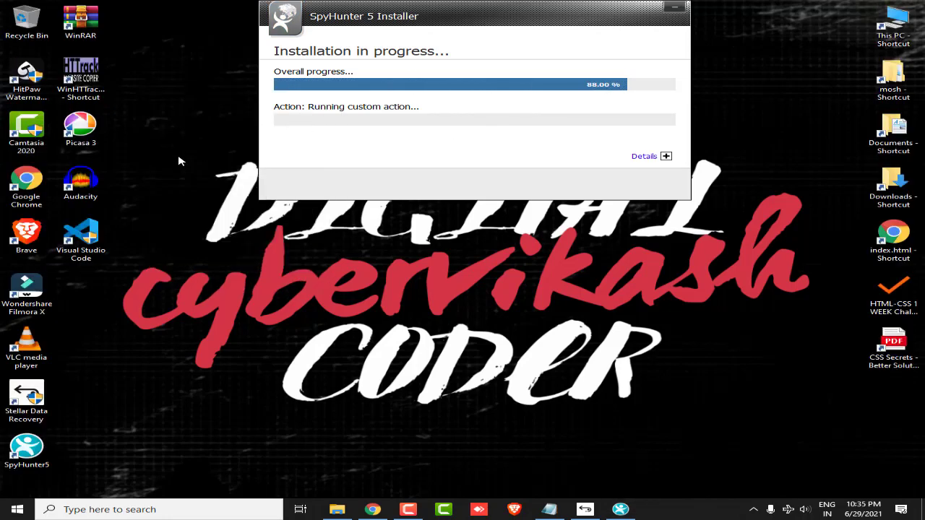
pyautogui.rightClick(158, 130)
pyautogui.click(168, 162)
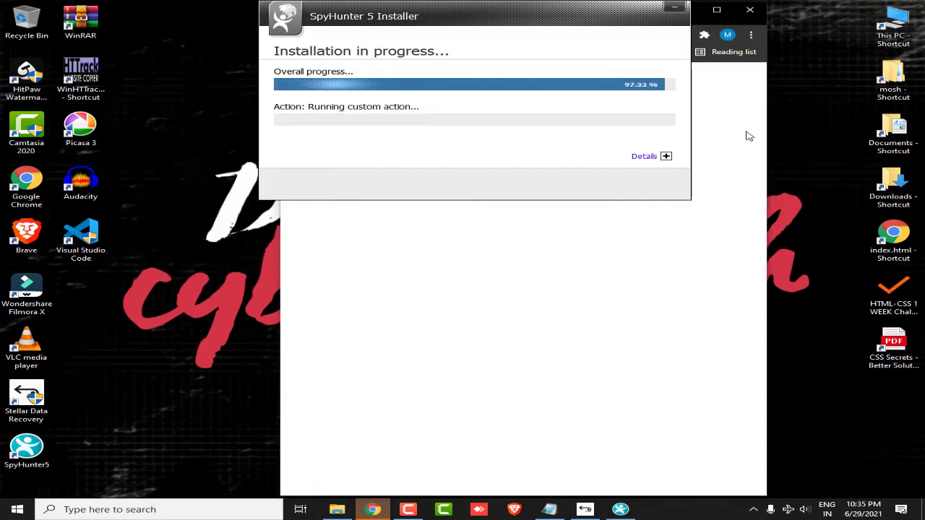
# - Close the browser tab opened by the installer, minimize the browser and finish the SpyHunter 5 setup
pyautogui.hotkey('ctrl', 'w')
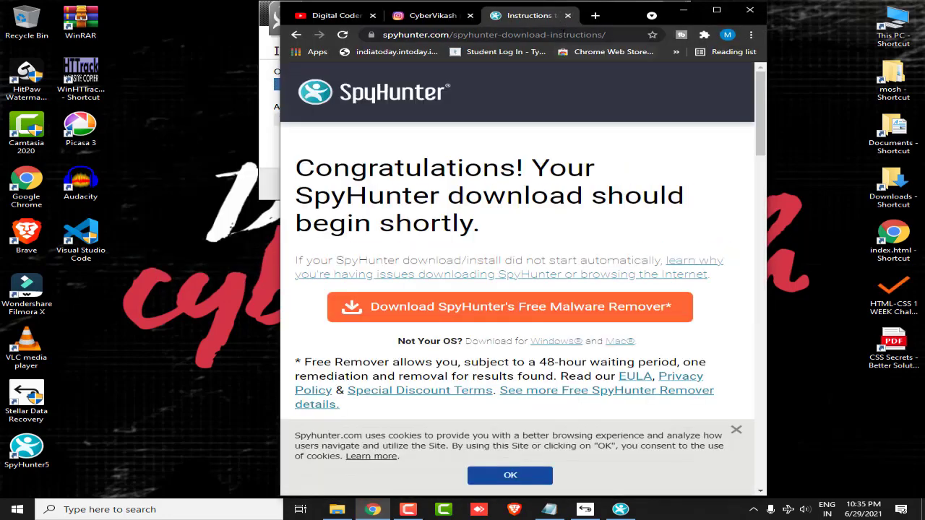
pyautogui.click(683, 10)
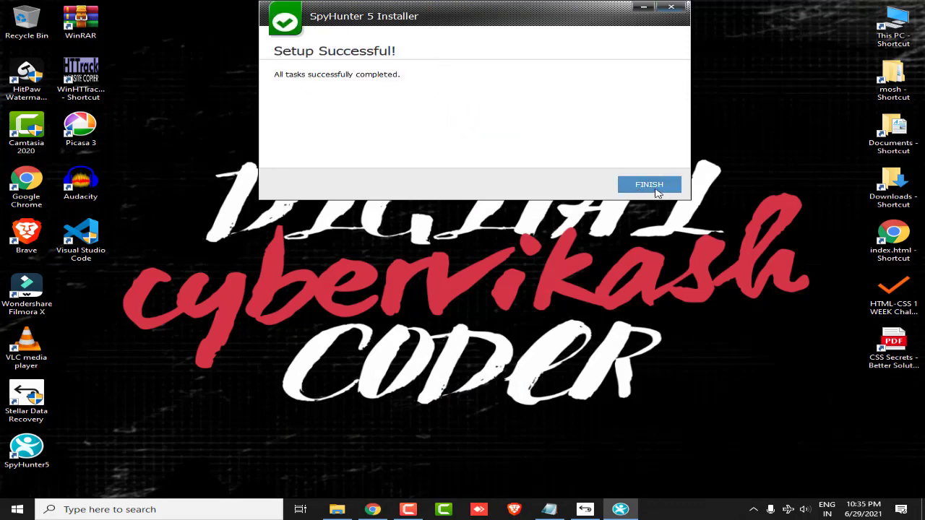
pyautogui.click(664, 187)
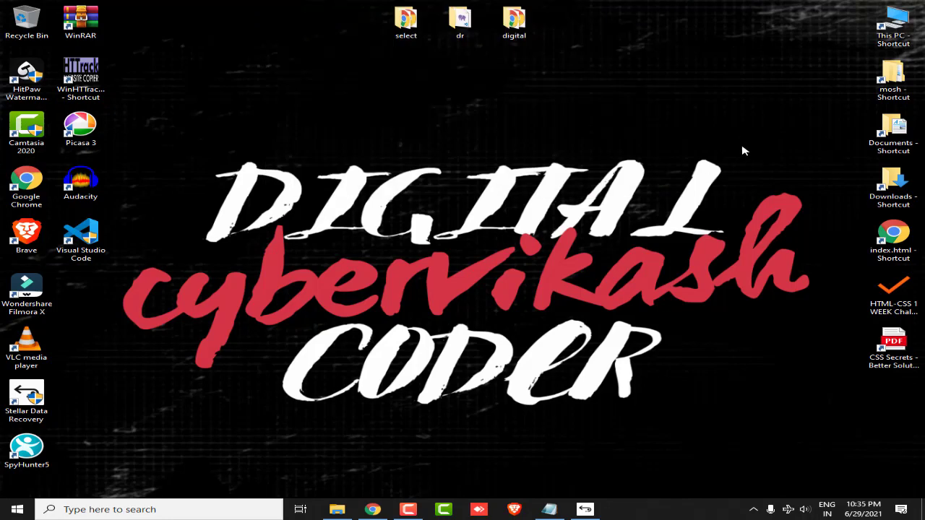
pyautogui.rightClick(719, 124)
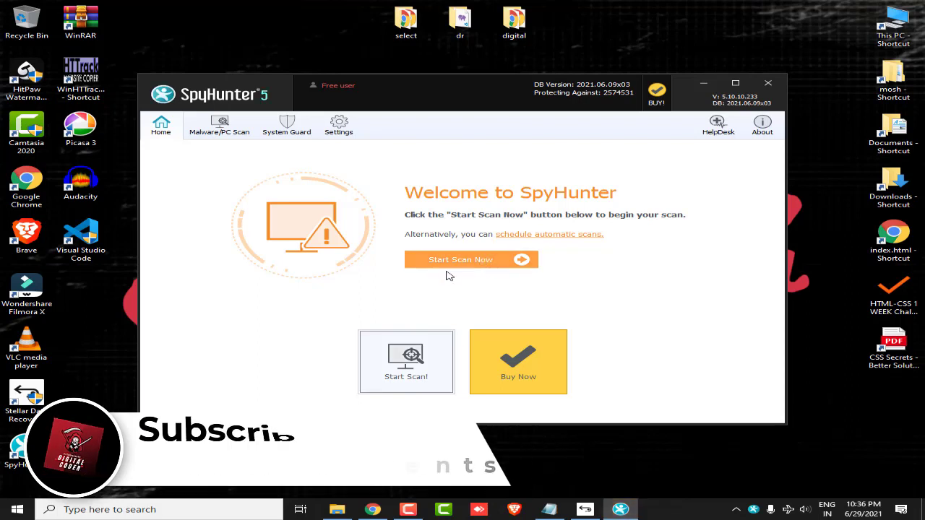
# - Start a SpyHunter scan of the computer
pyautogui.click(476, 263)
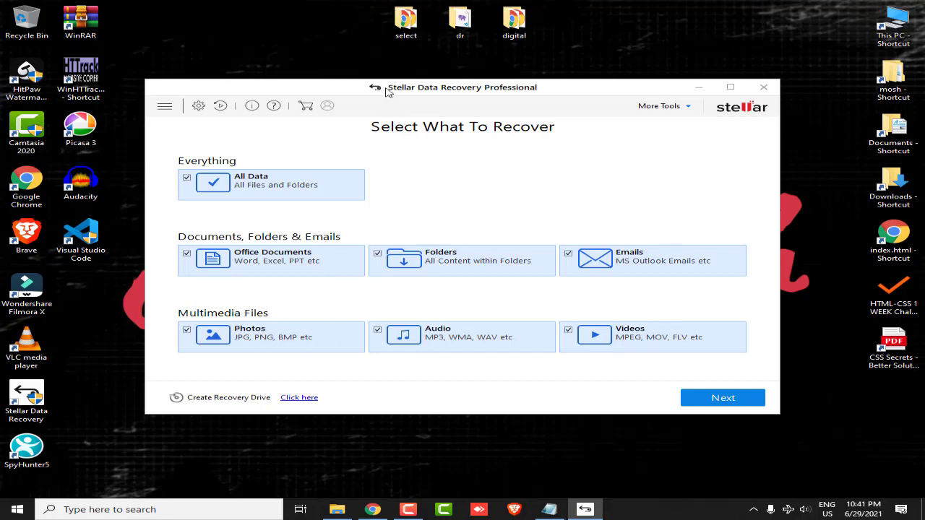
# - Reposition the Stellar Data Recovery window and deselect All Data so that no data types are marked for recovery
pyautogui.moveTo(387, 88); pyautogui.dragTo(403, 86)
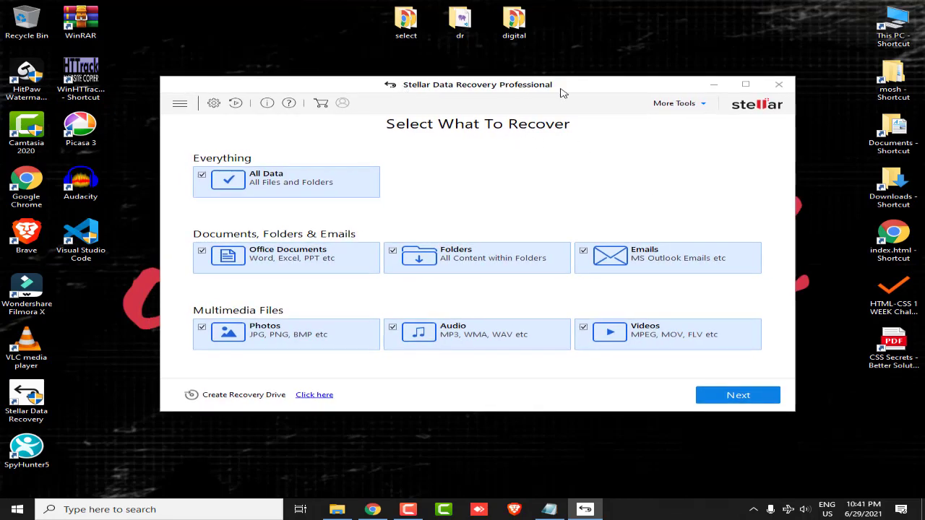
pyautogui.moveTo(562, 92); pyautogui.dragTo(549, 95)
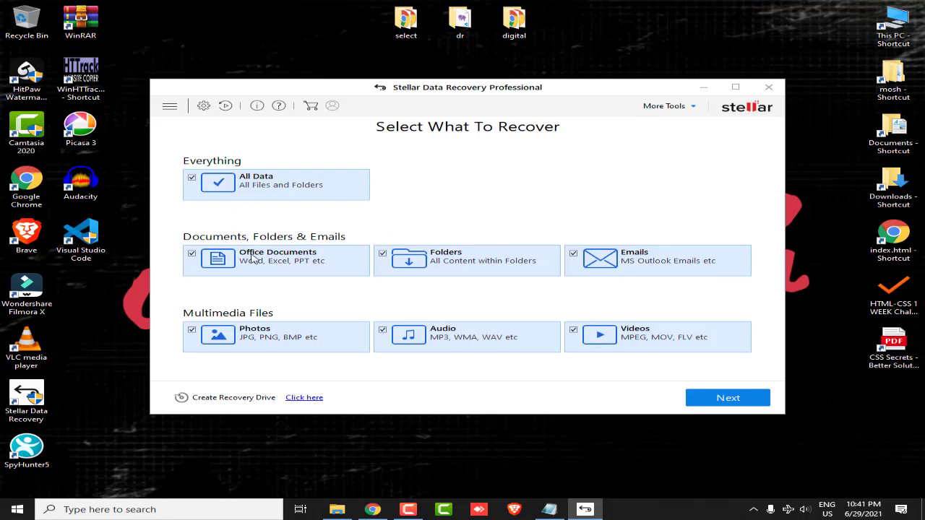
pyautogui.click(192, 179)
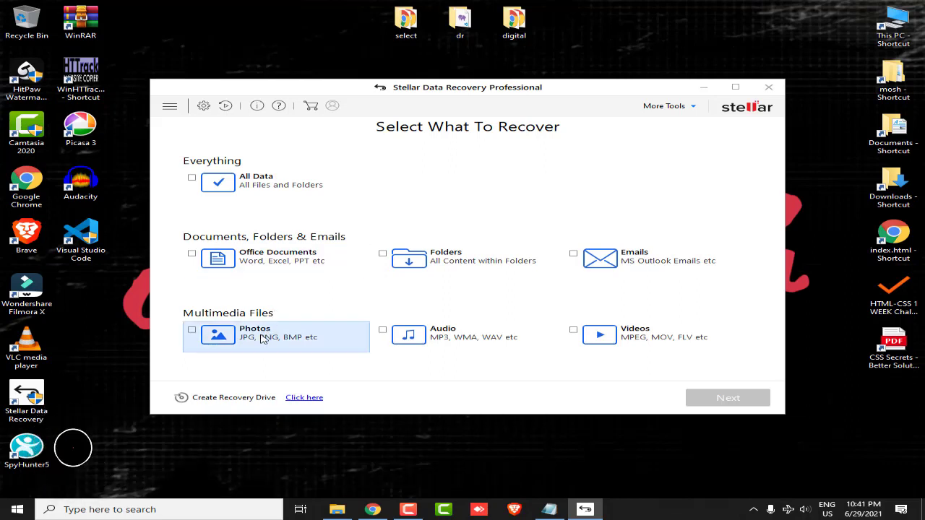
pyautogui.click(225, 343)
pyautogui.click(235, 345)
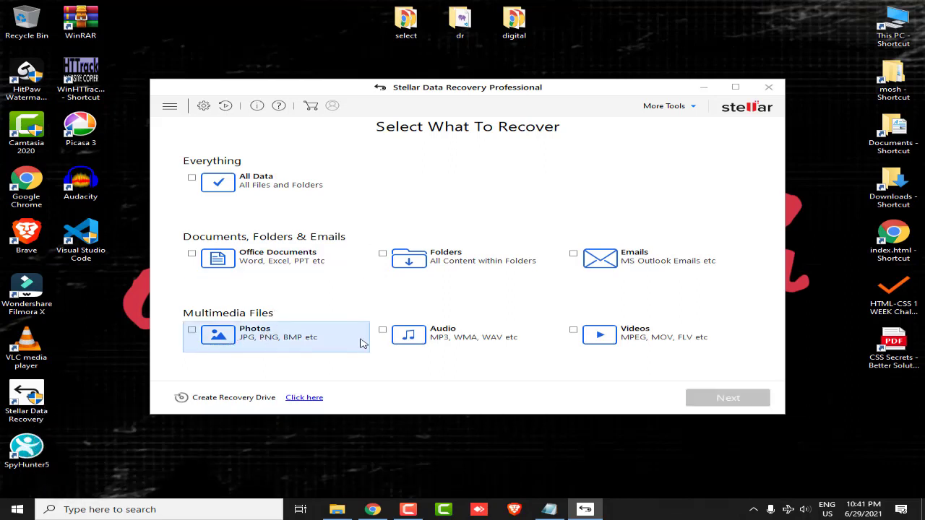
pyautogui.click(458, 348)
pyautogui.click(461, 349)
pyautogui.click(616, 349)
pyautogui.click(566, 342)
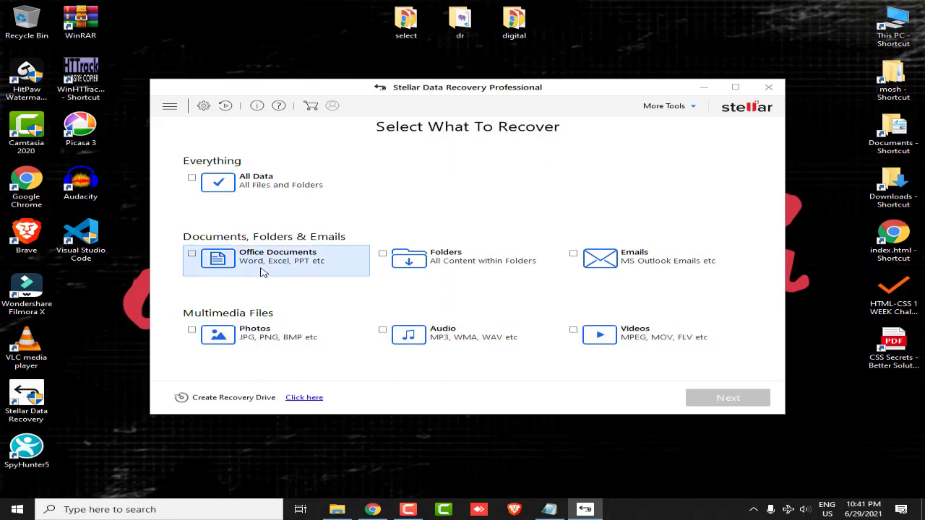
pyautogui.click(247, 189)
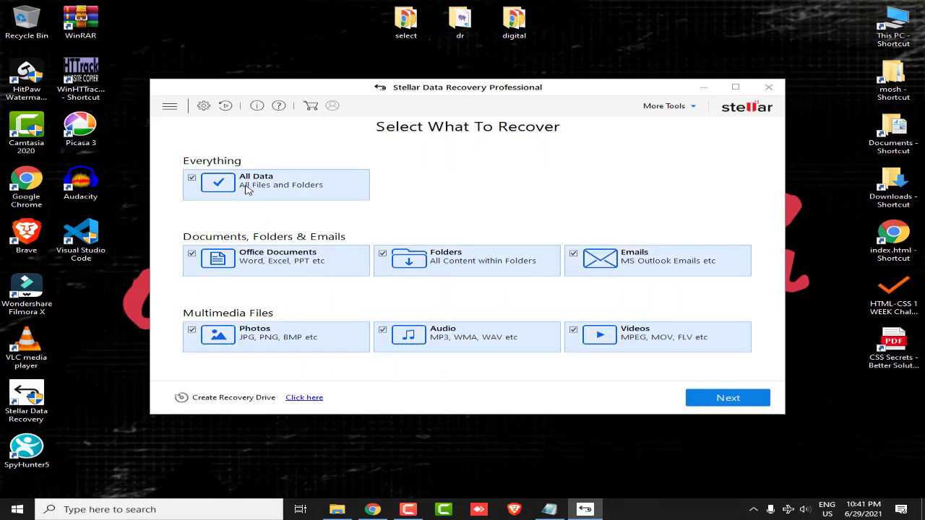
pyautogui.click(246, 189)
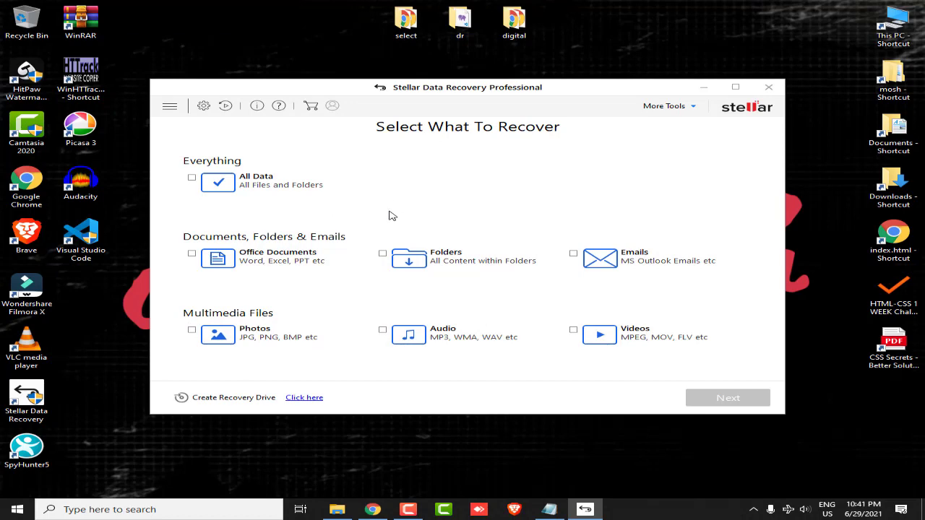
pyautogui.click(269, 338)
pyautogui.click(452, 344)
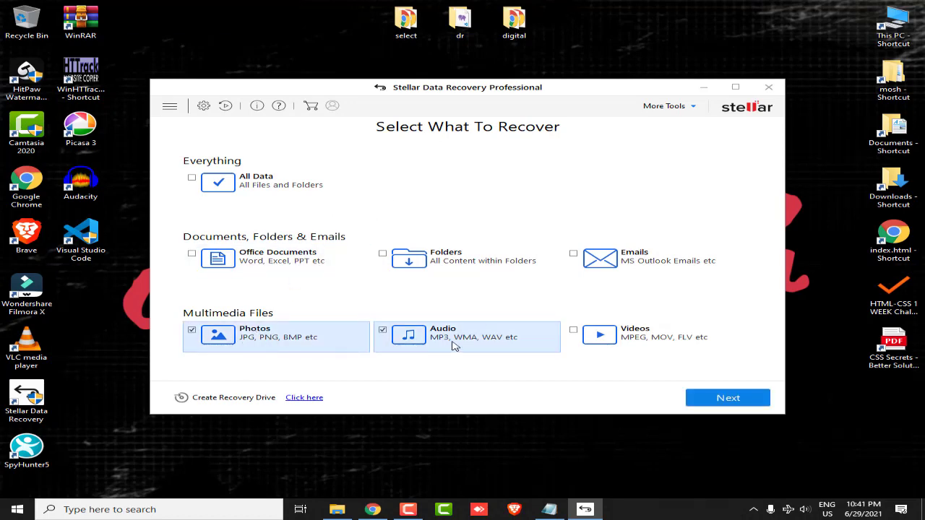
pyautogui.click(602, 349)
pyautogui.click(622, 350)
pyautogui.click(323, 336)
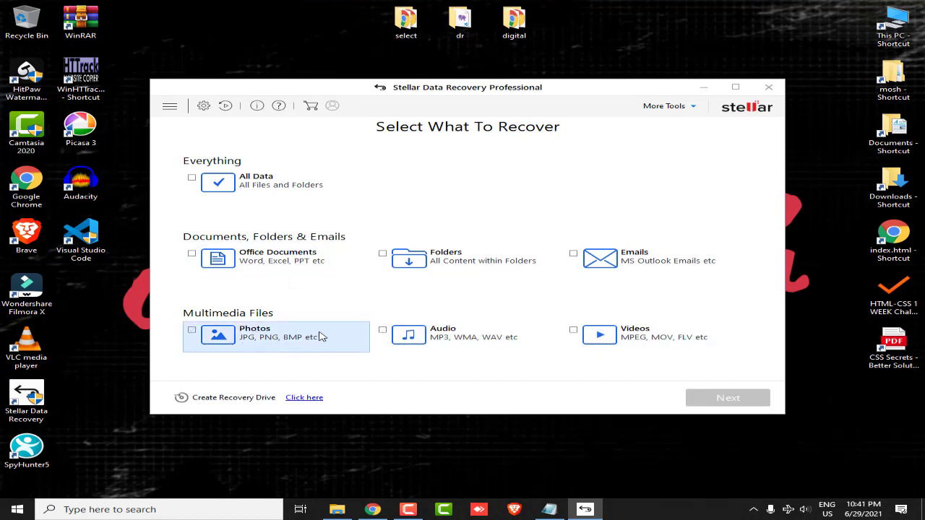
# - Select only Photos as the data type to recover and continue to the choice of recovery location
pyautogui.click(269, 340)
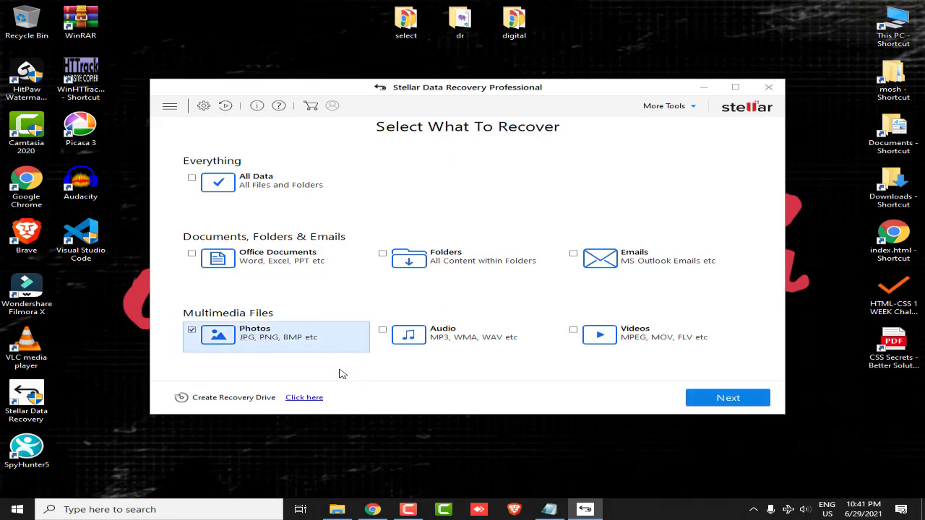
pyautogui.click(725, 398)
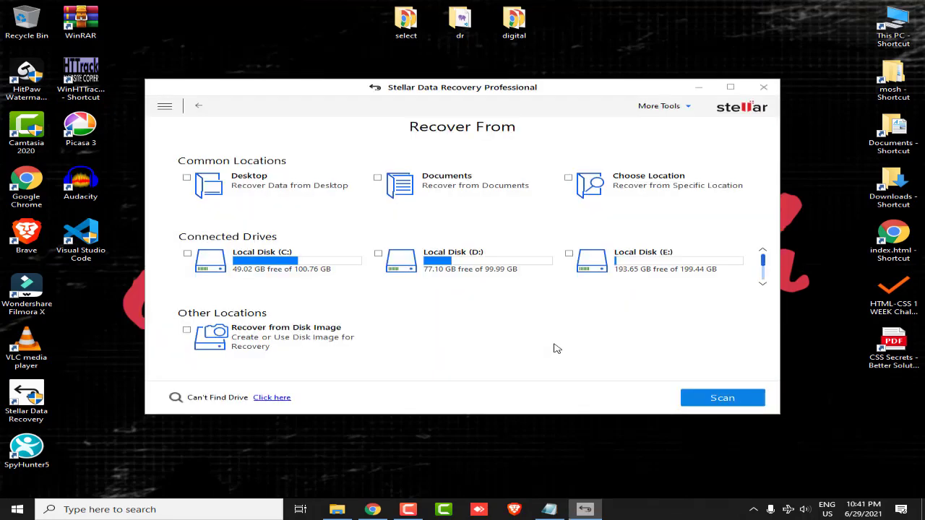
# - Scan Local Disk (D:) for recoverable photos without Deep Scan and dismiss the scan completion message
pyautogui.click(399, 270)
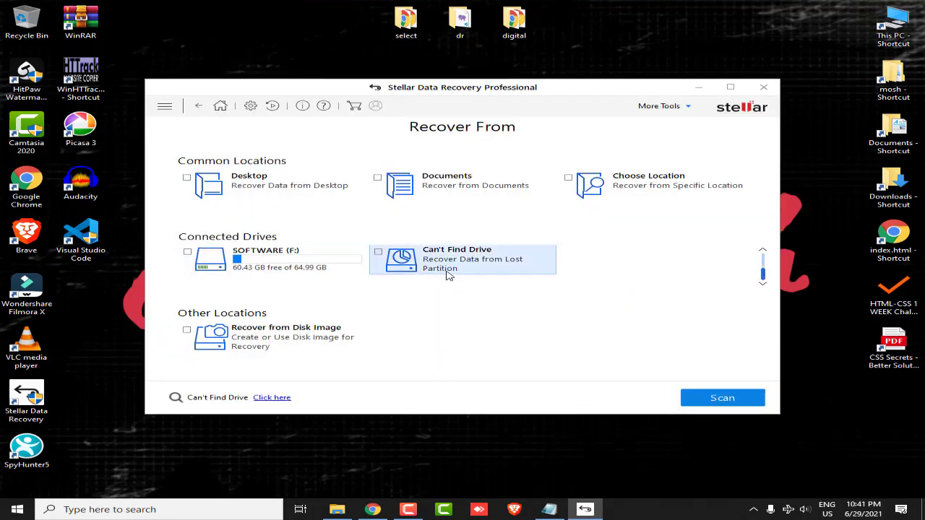
pyautogui.click(481, 268)
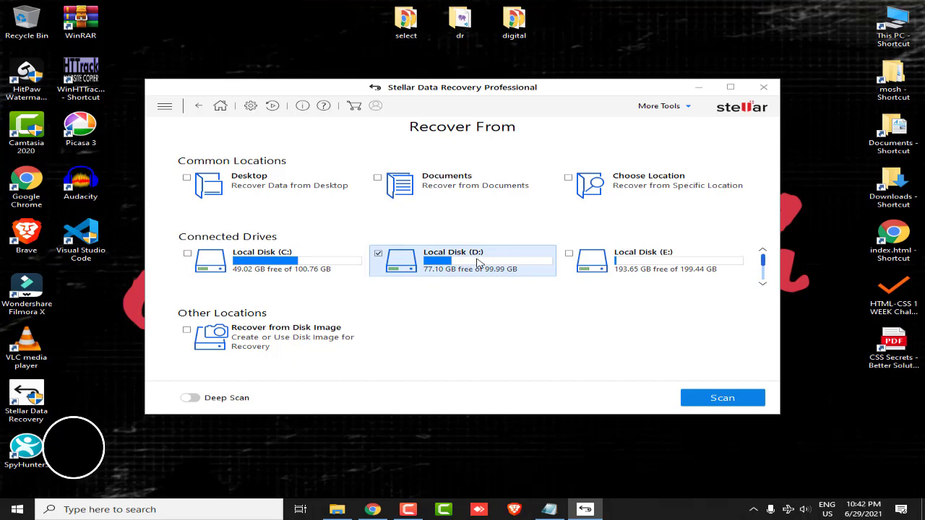
pyautogui.click(722, 398)
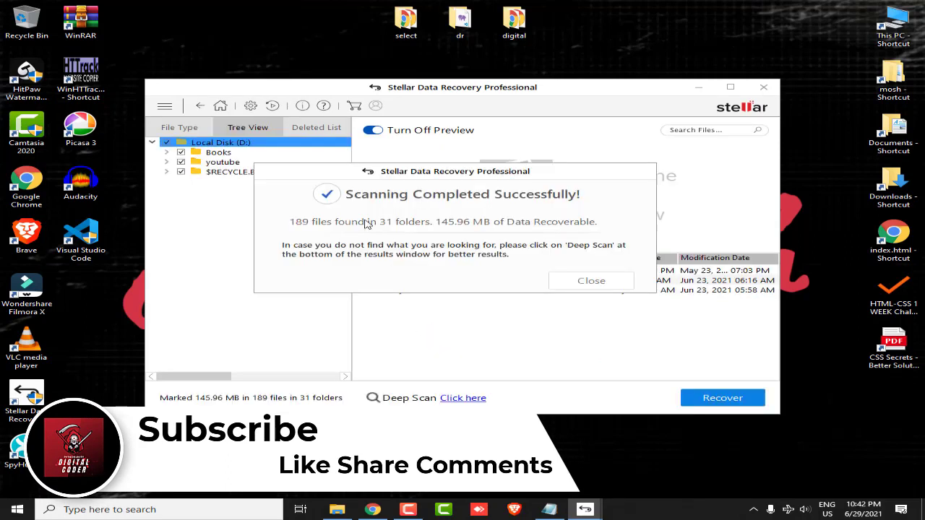
pyautogui.click(603, 282)
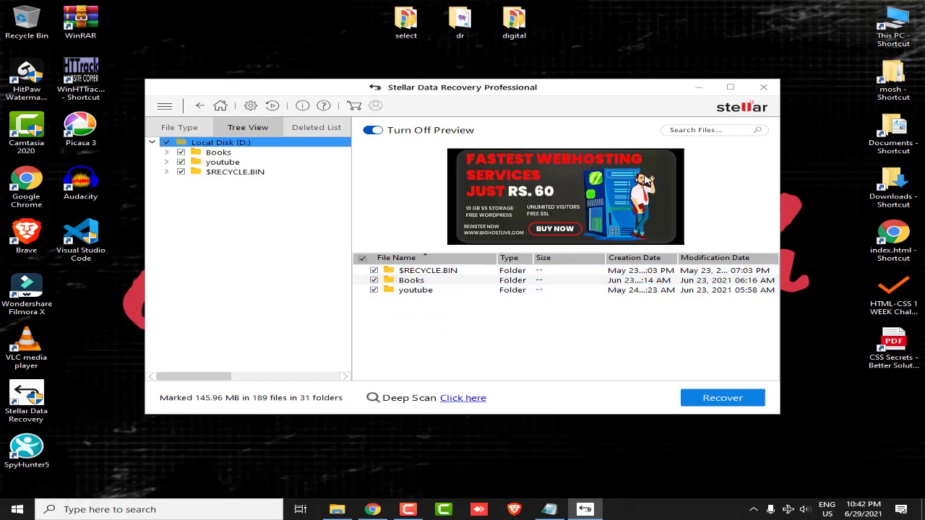
# - Start recovering the marked files from Local Disk (D:) and choose the Desktop as the save destination
pyautogui.click(722, 398)
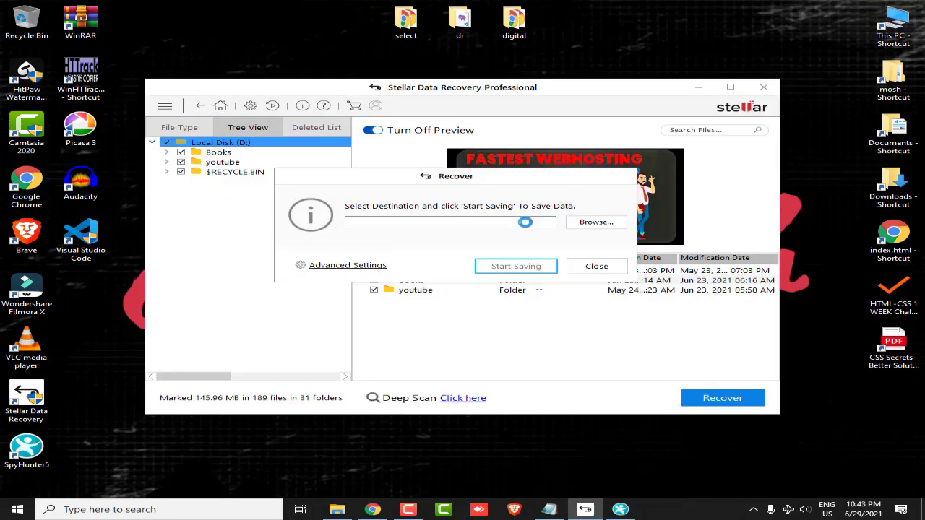
pyautogui.click(589, 224)
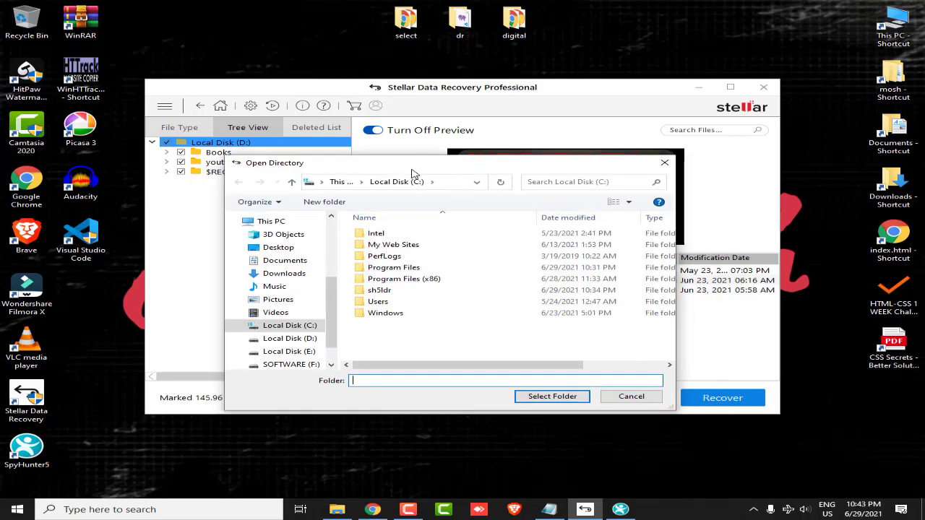
pyautogui.moveTo(416, 174); pyautogui.dragTo(305, 97)
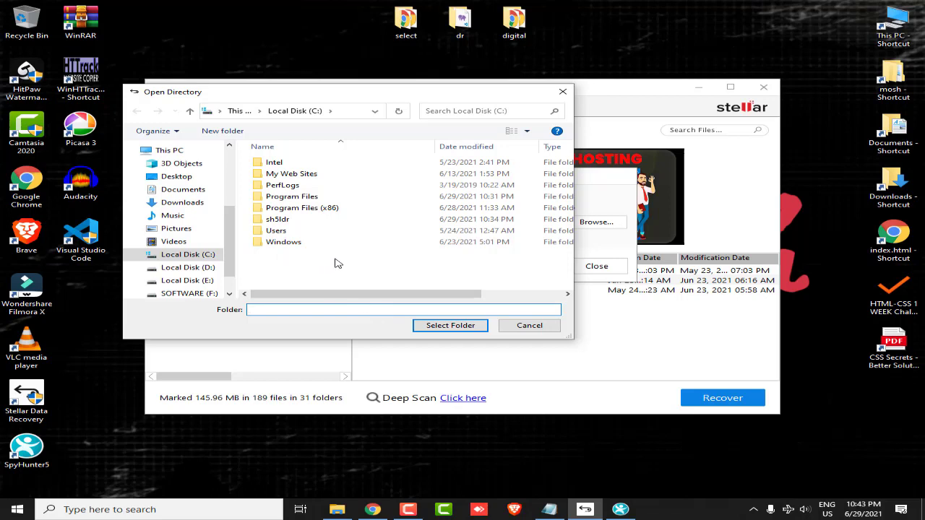
pyautogui.scroll(2, 188, 217)
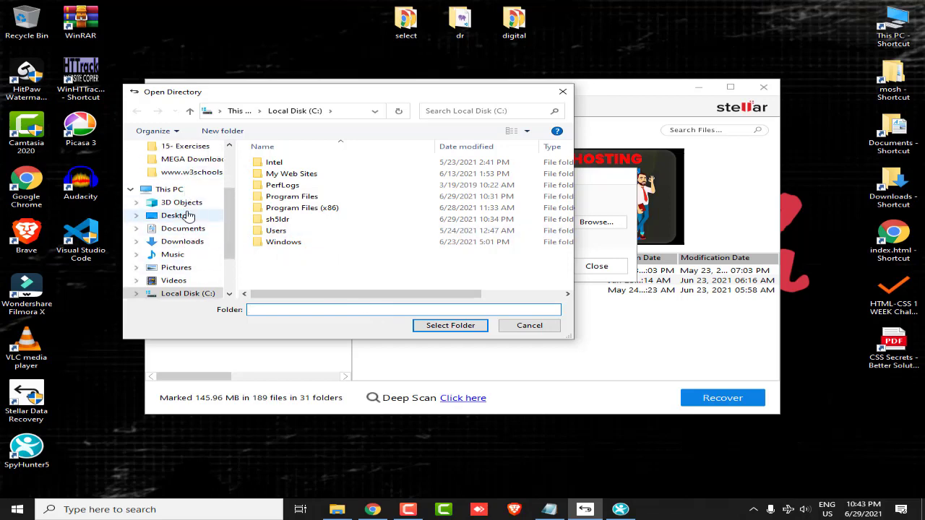
pyautogui.click(177, 216)
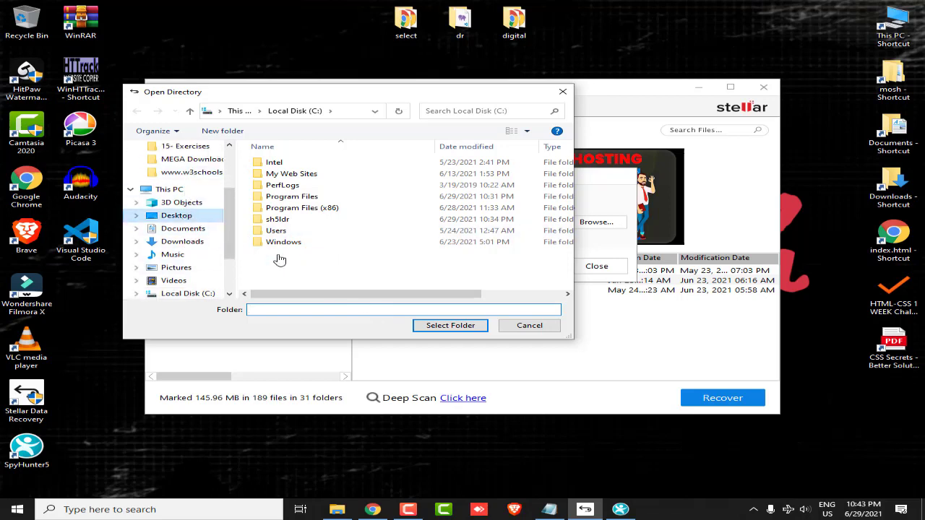
pyautogui.click(465, 327)
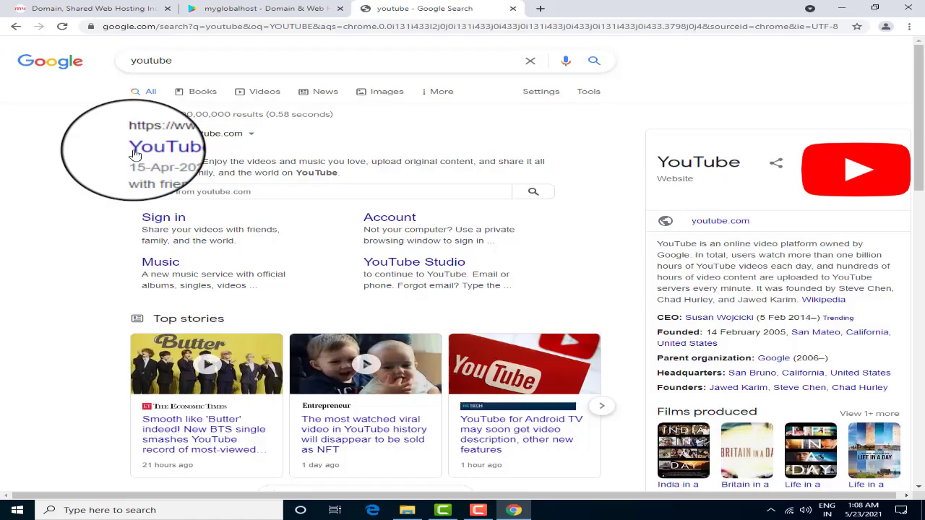
# - Open YouTube from the Google results and search it for DIGITALCODER
pyautogui.click(136, 150)
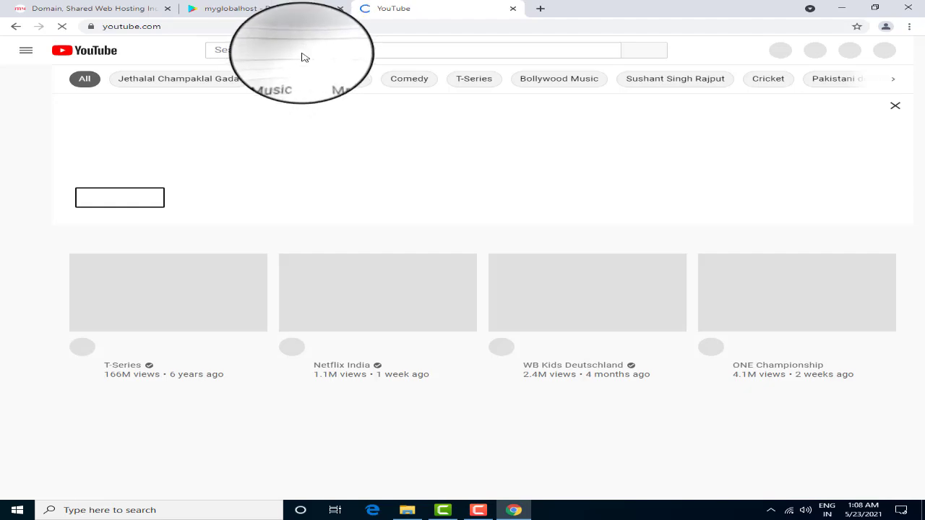
pyautogui.click(303, 50)
pyautogui.write('DIG')
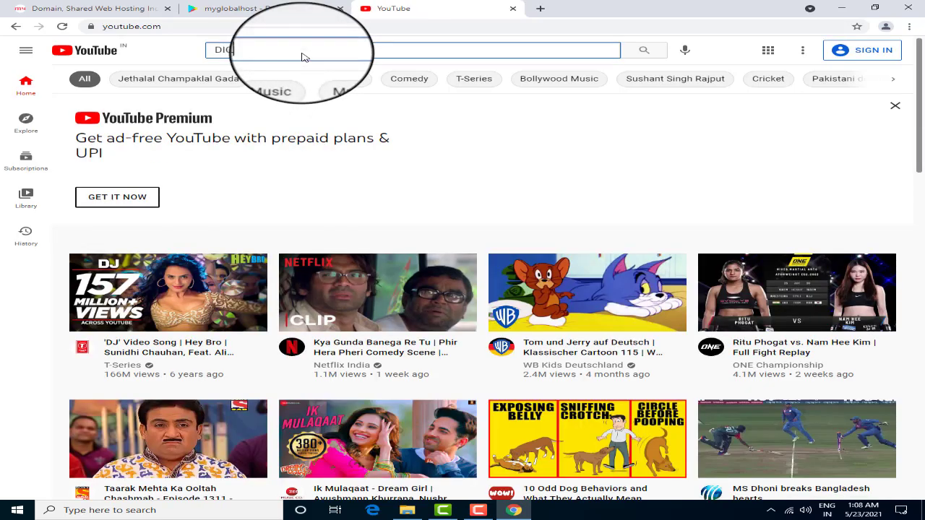
pyautogui.write('ITALCODER')
pyautogui.press('Return')
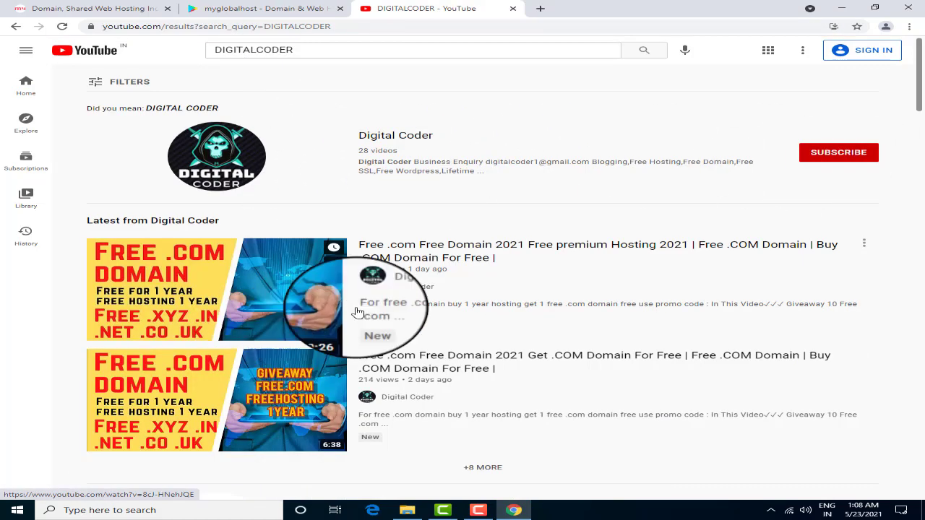
# - Open the Digital Coder channel from the search results and pause its featured video
pyautogui.click(215, 156)
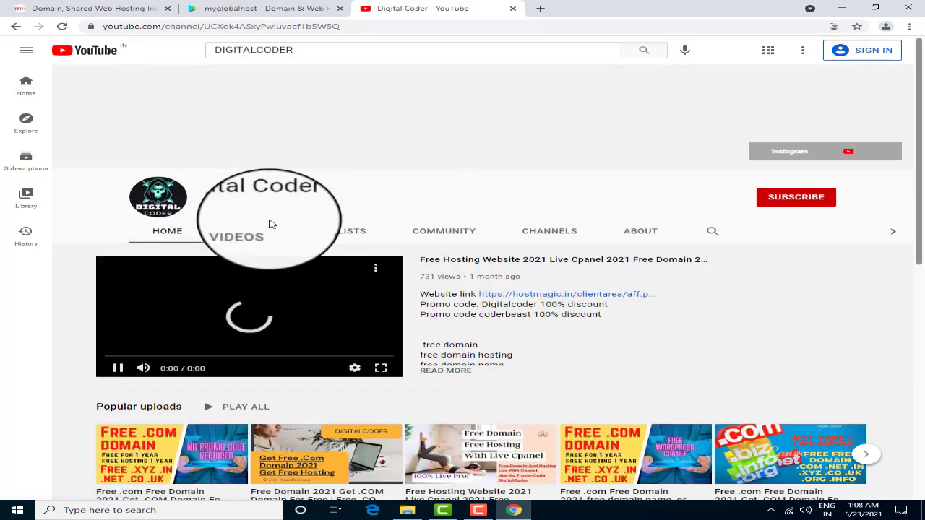
pyautogui.click(118, 368)
# - Look through the video sections on the channel's home page, down to the subscribe section and Shorts
pyautogui.scroll(-1, 217, 361)
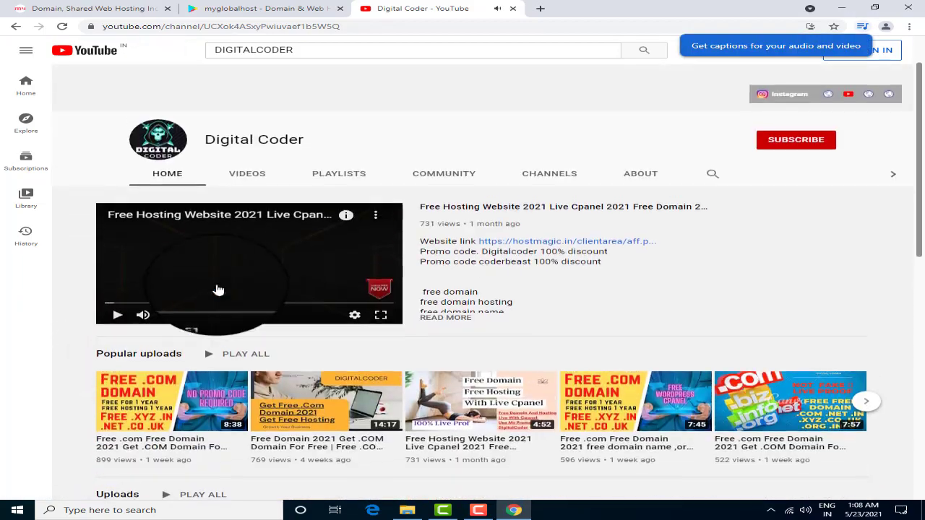
pyautogui.scroll(-4, 218, 293)
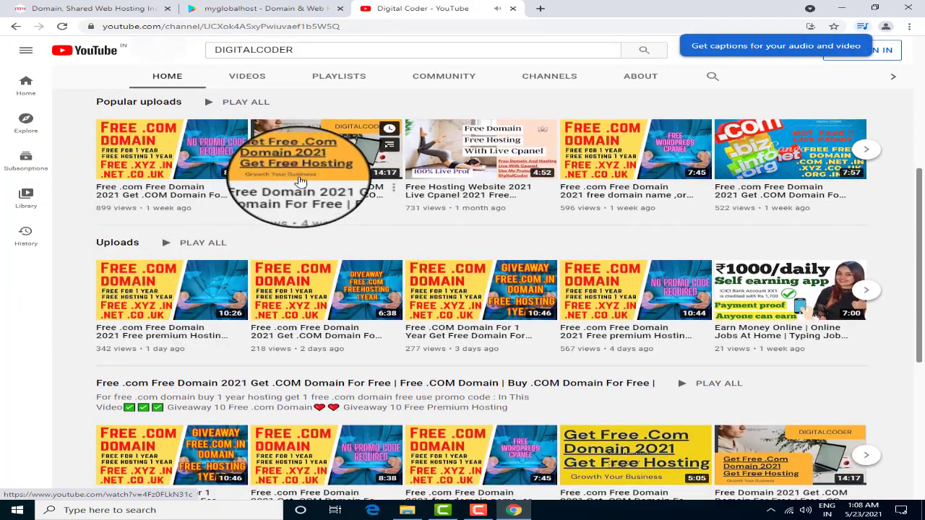
pyautogui.scroll(-2, 619, 293)
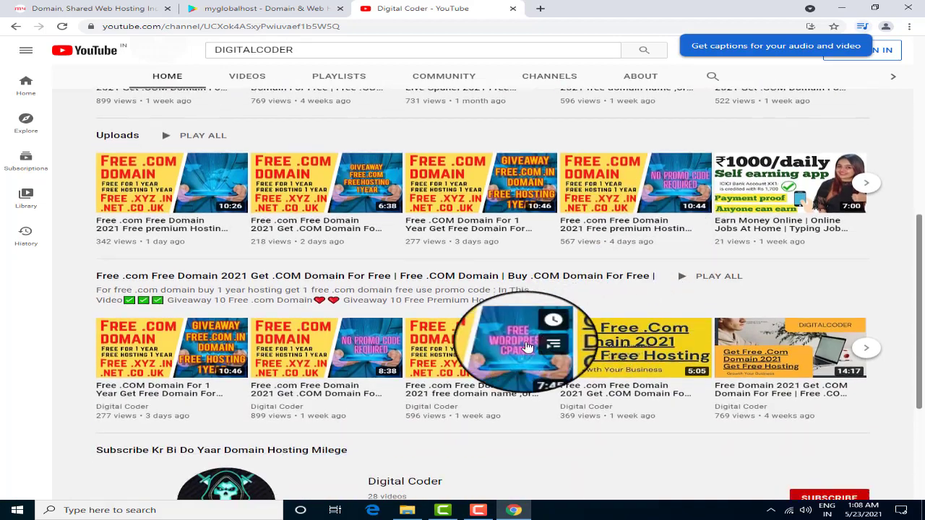
pyautogui.scroll(-2, 527, 347)
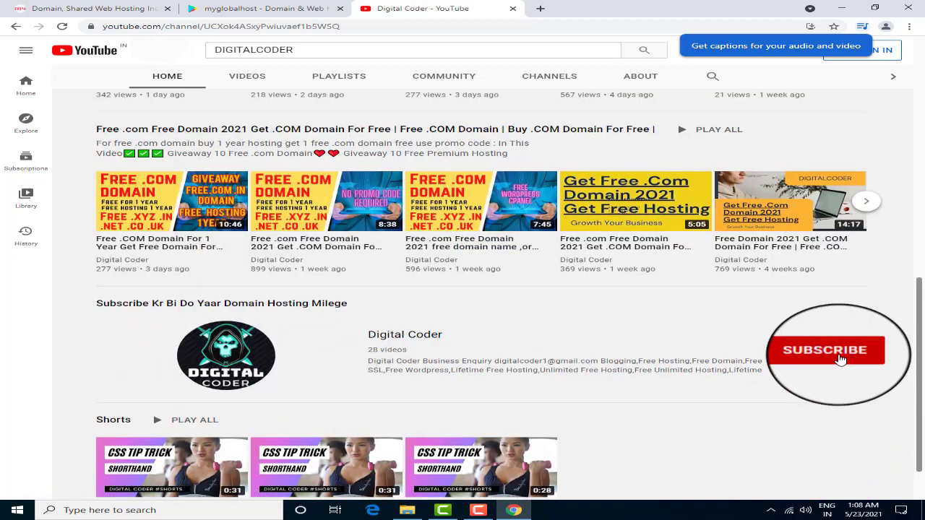
pyautogui.scroll(-1, 838, 332)
pyautogui.click(837, 303)
pyautogui.click(713, 301)
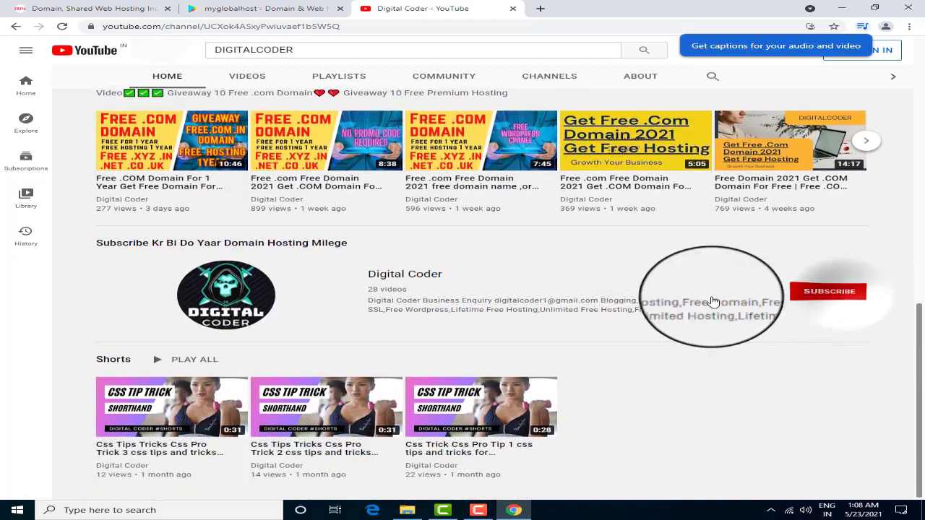
pyautogui.scroll(3, 651, 289)
pyautogui.scroll(1, 467, 155)
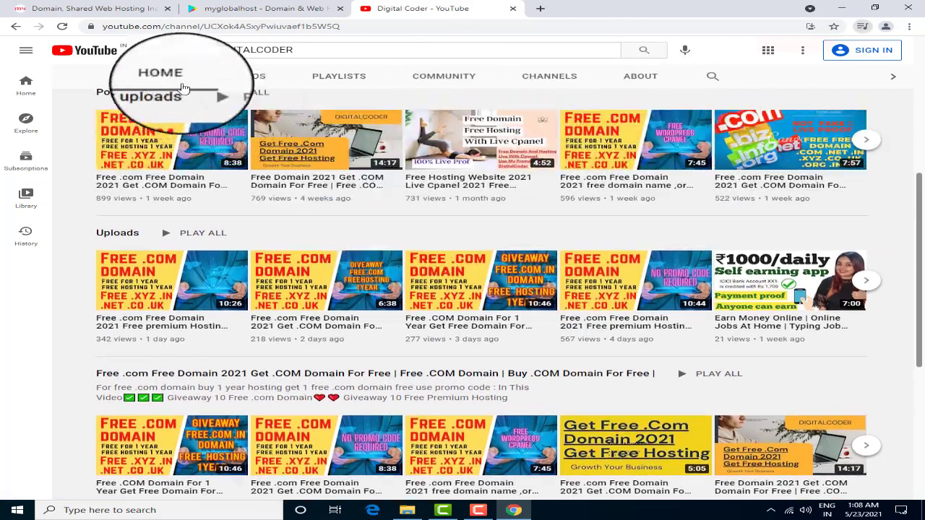
# - Browse the channel's uploaded videos and view its About details and links
pyautogui.click(247, 76)
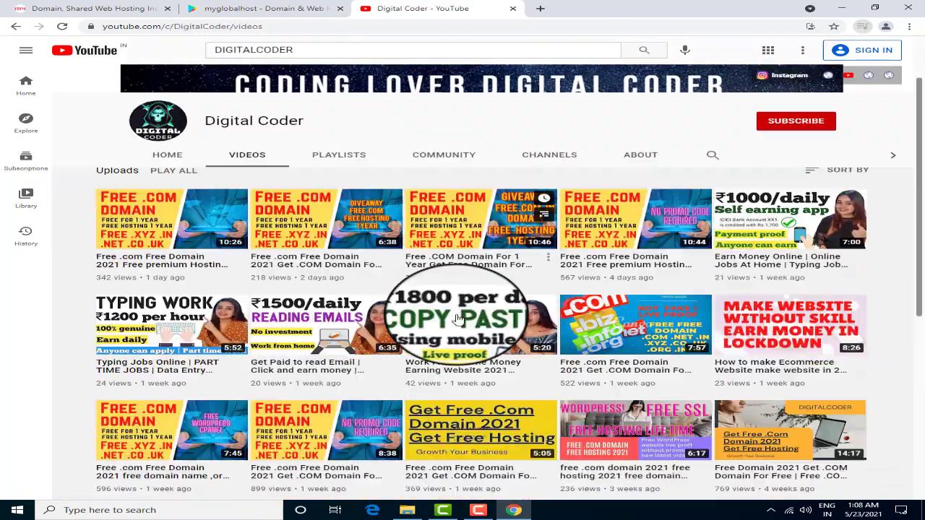
pyautogui.scroll(-5, 457, 318)
pyautogui.scroll(6, 462, 330)
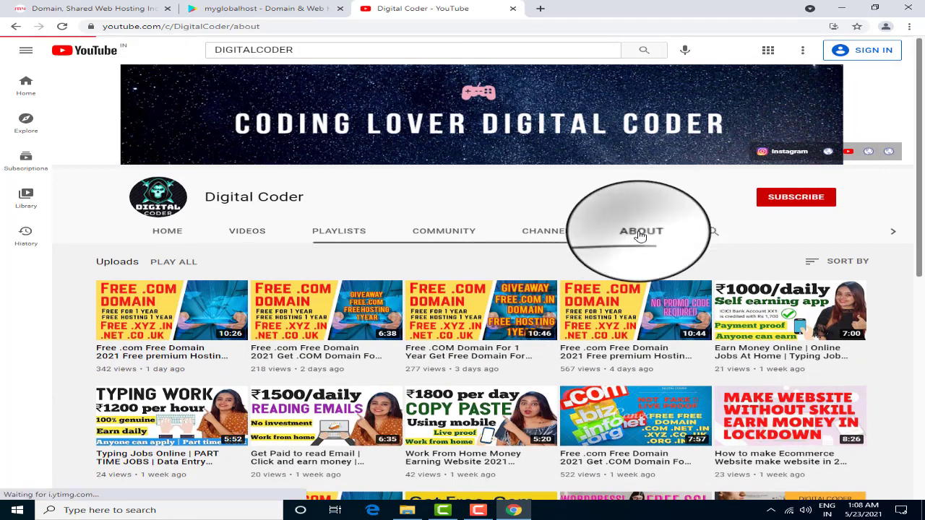
pyautogui.click(640, 230)
pyautogui.scroll(-3, 468, 273)
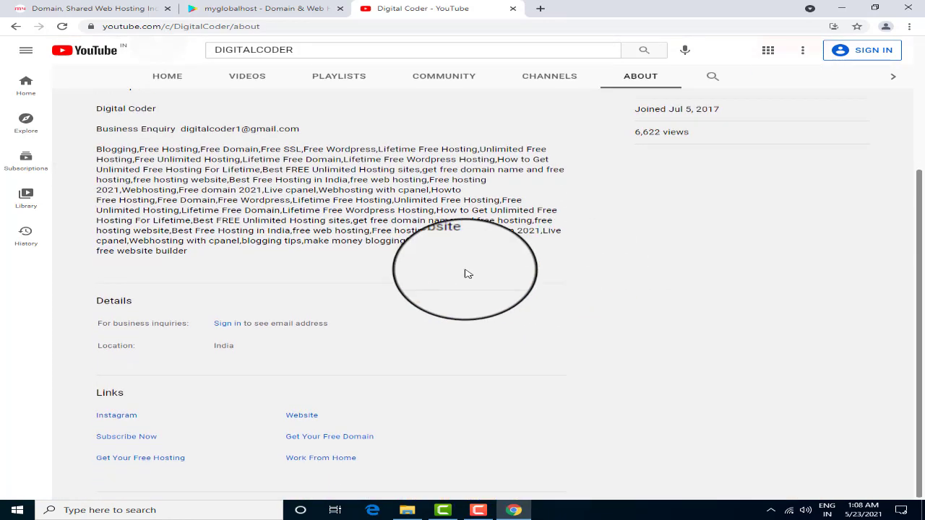
# - Open the channel's Instagram link in a new tab and look through the profile's posts
pyautogui.middleClick(114, 417)
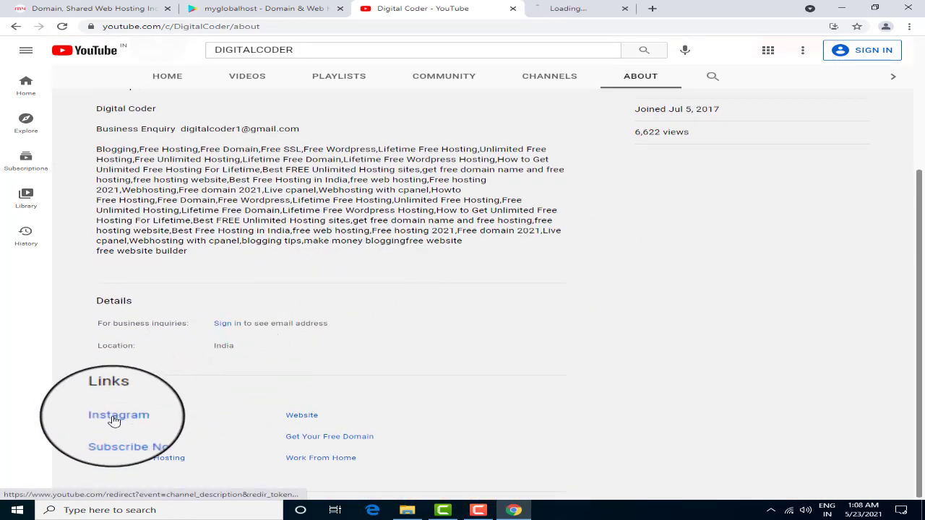
pyautogui.click(535, 8)
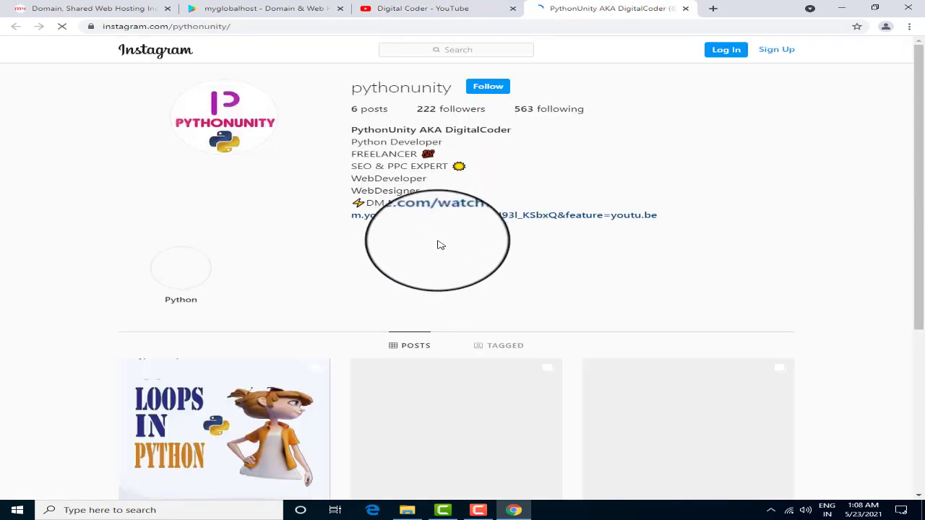
pyautogui.scroll(-2, 440, 260)
pyautogui.scroll(-2, 441, 268)
pyautogui.scroll(3, 330, 264)
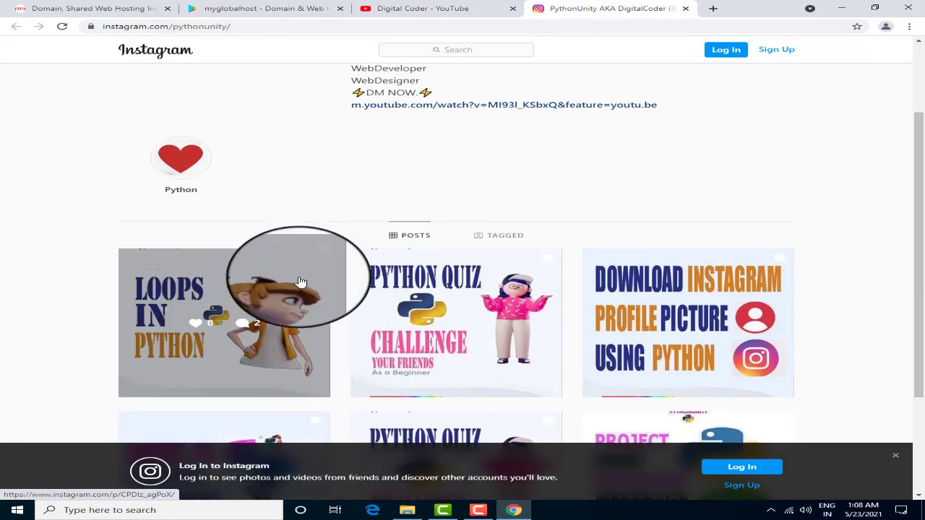
pyautogui.scroll(-2, 578, 329)
pyautogui.scroll(3, 260, 325)
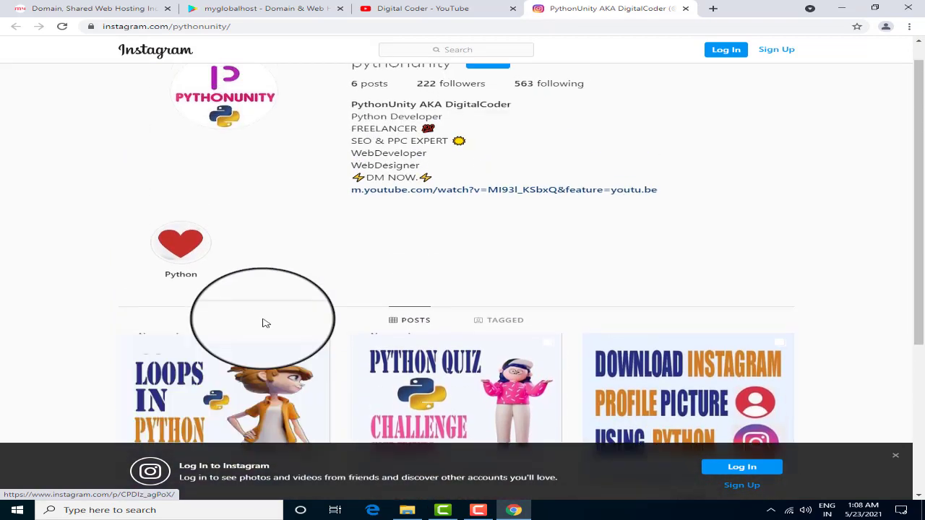